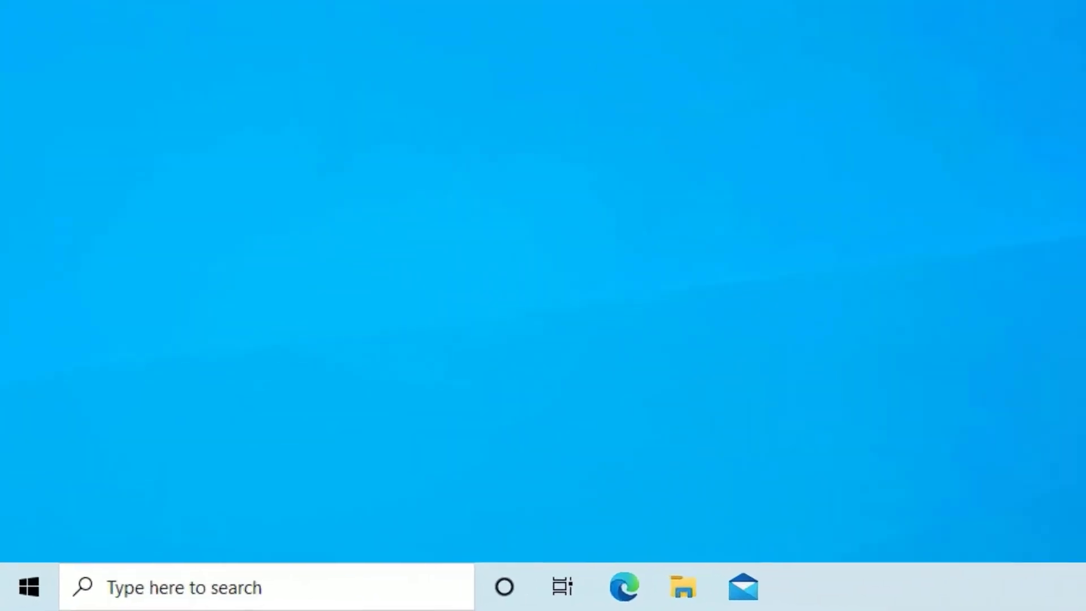
Step: Open Settings > System > Sound and run the Output troubleshooter for the speakers
left_click(176, 587)
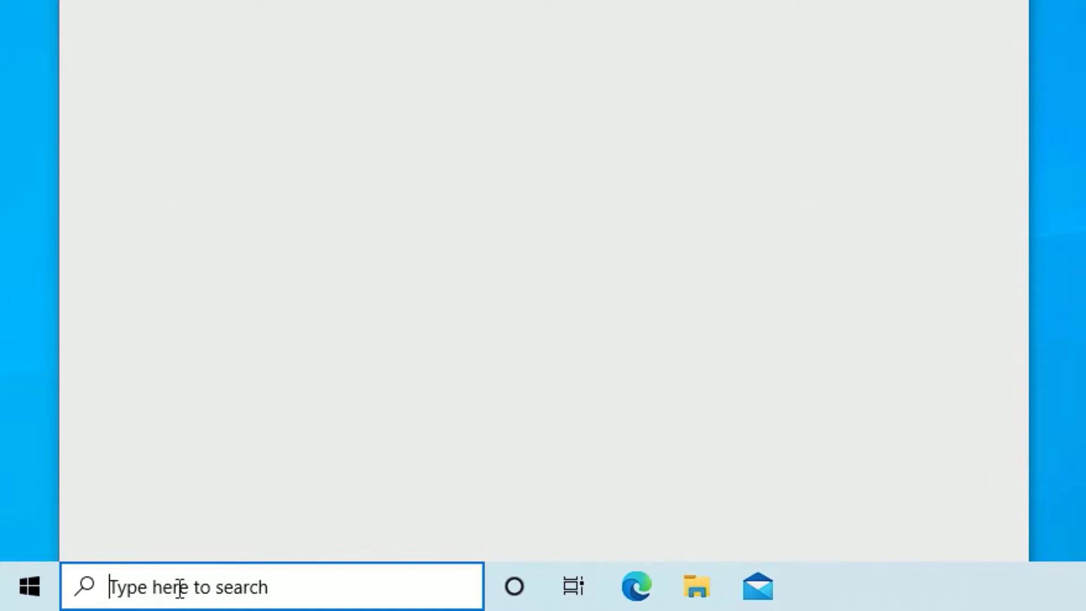
type("s")
key("Escape")
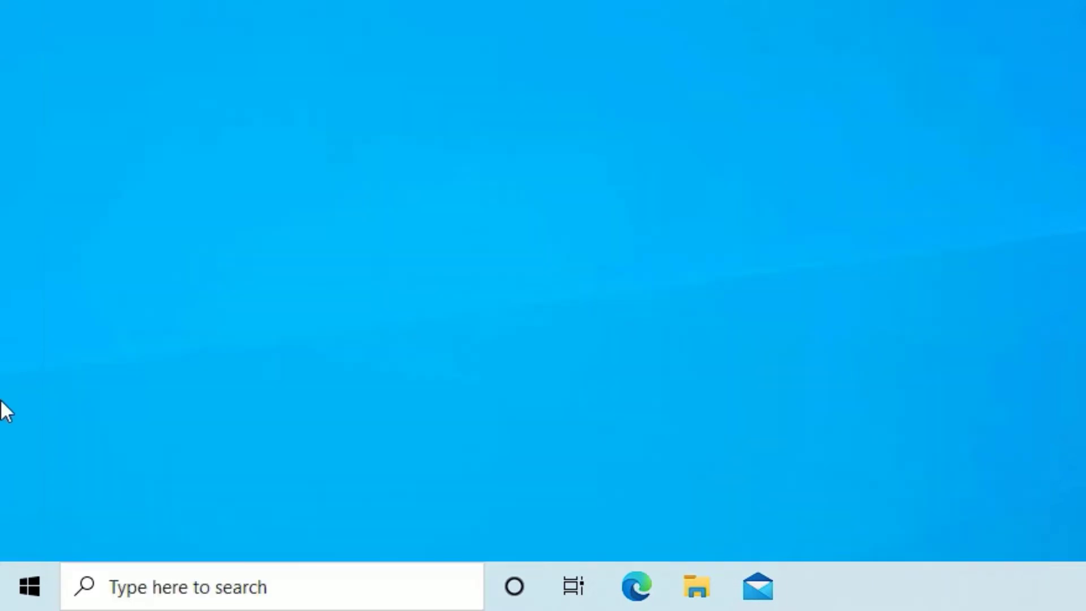
right_click(15, 564)
key("Escape")
right_click(17, 595)
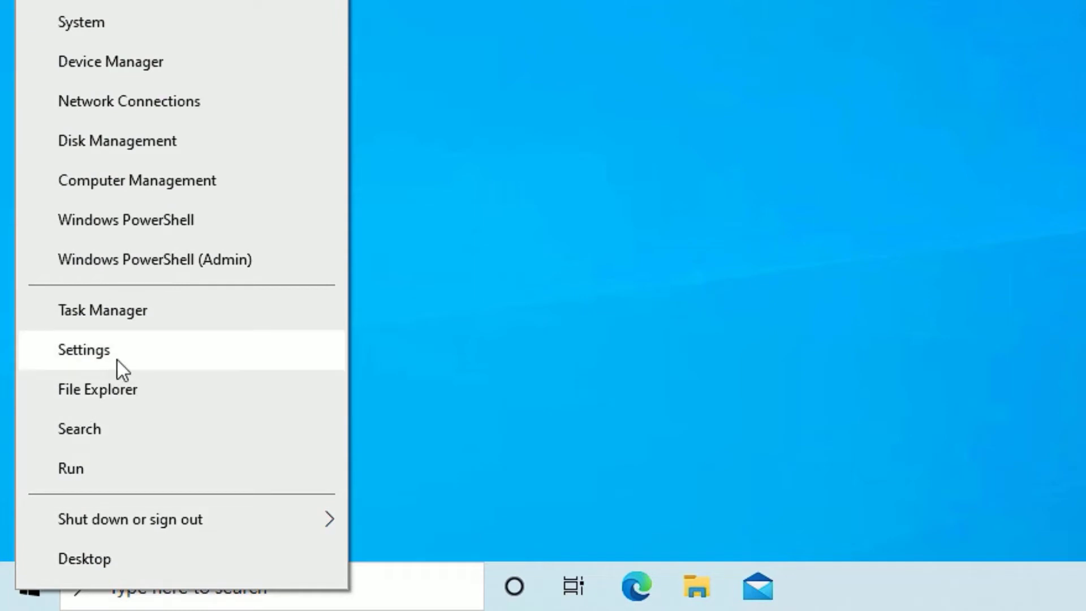
left_click(85, 358)
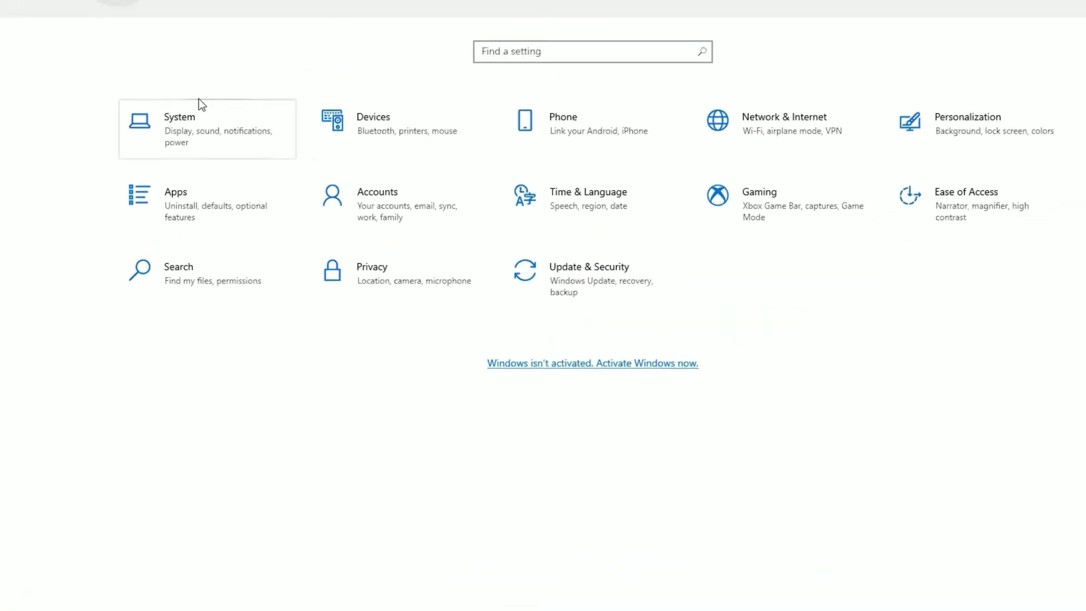
left_click(138, 130)
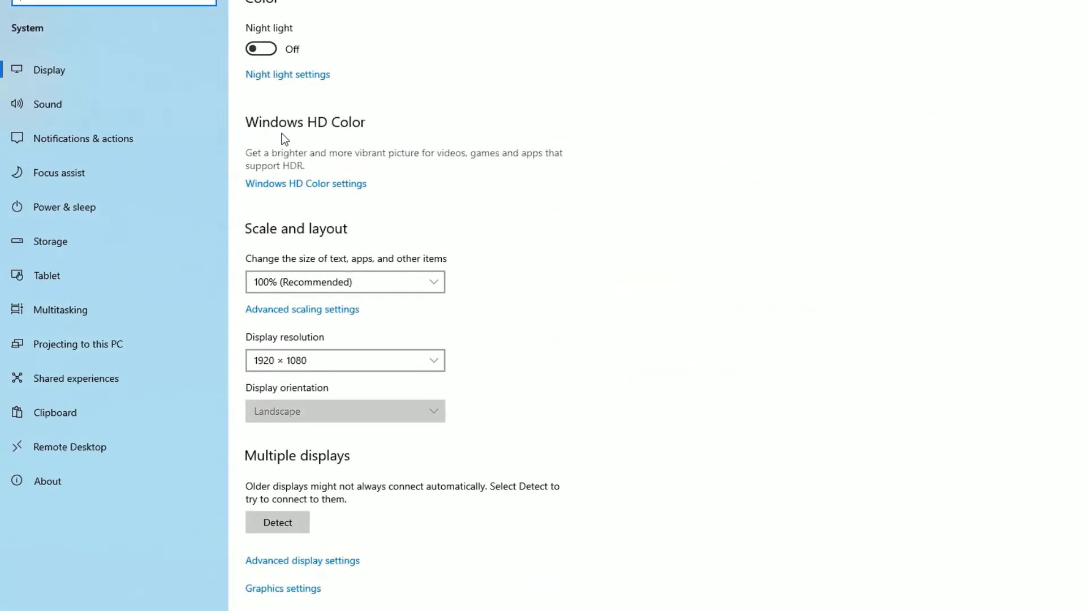
left_click(83, 117)
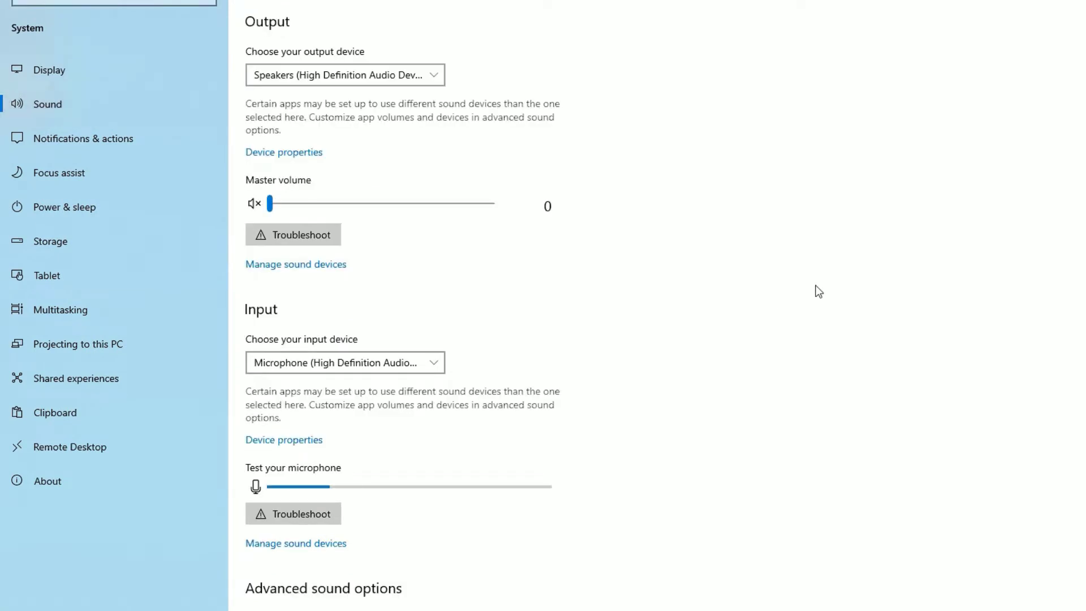
left_click(311, 242)
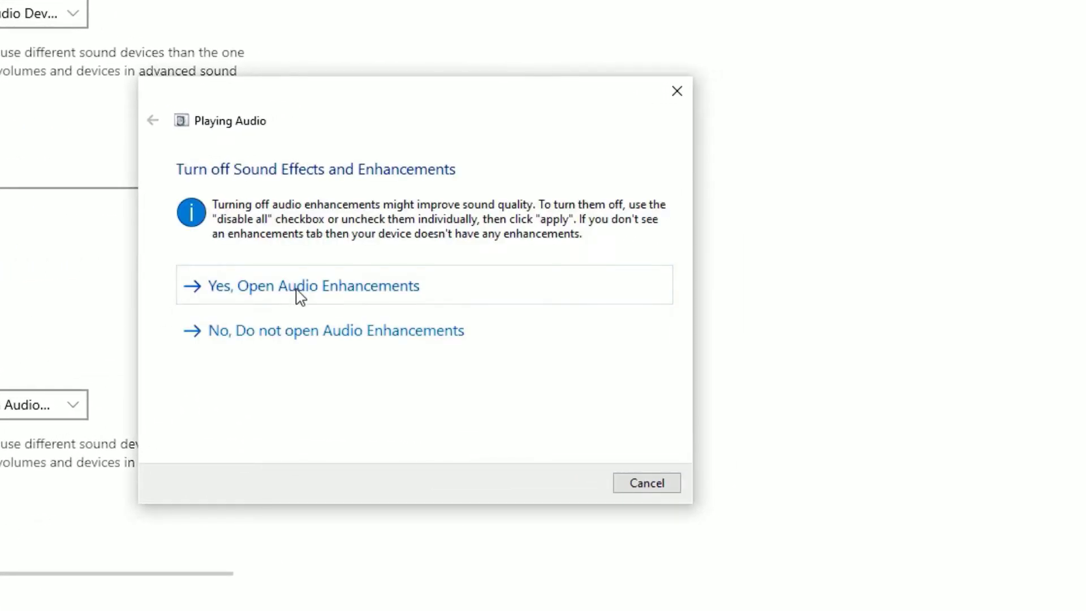
Step: Accept the suggestion and disable all speaker enhancements, then finish and close the troubleshooter
left_click(300, 296)
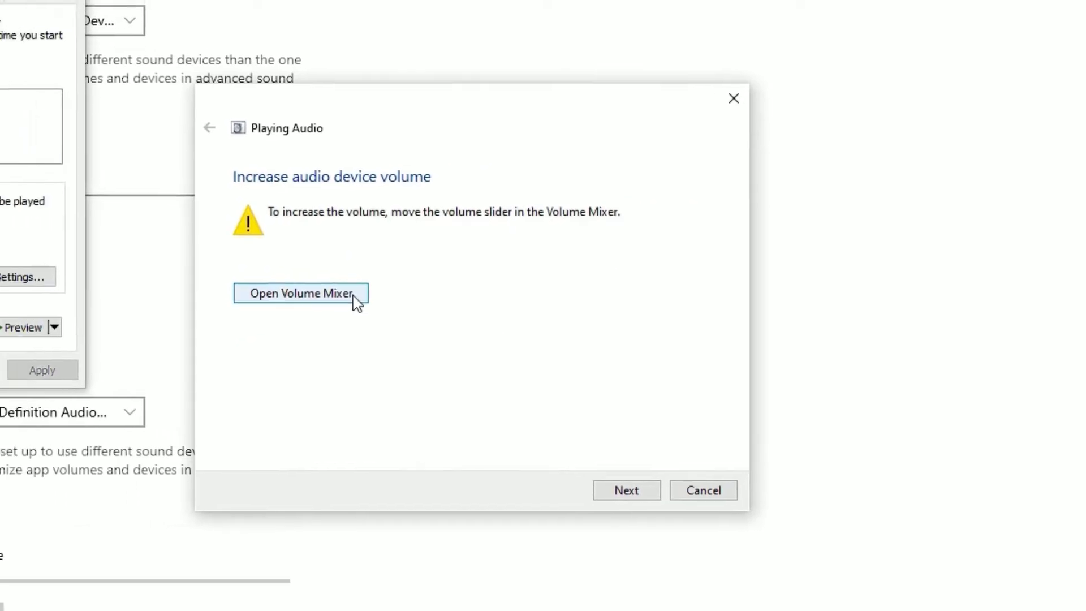
left_click(105, 122)
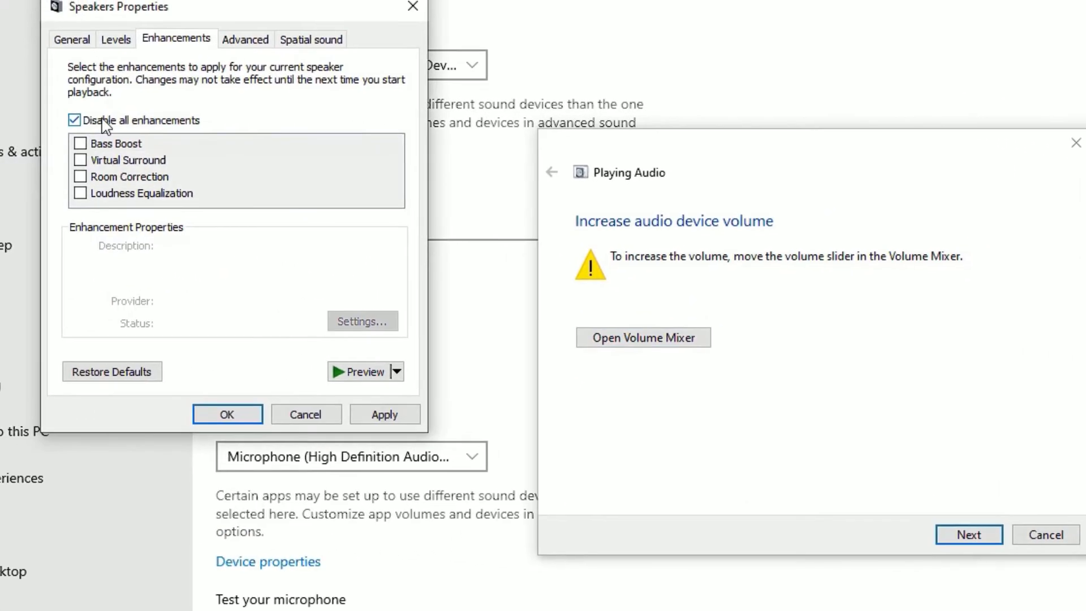
left_click(381, 417)
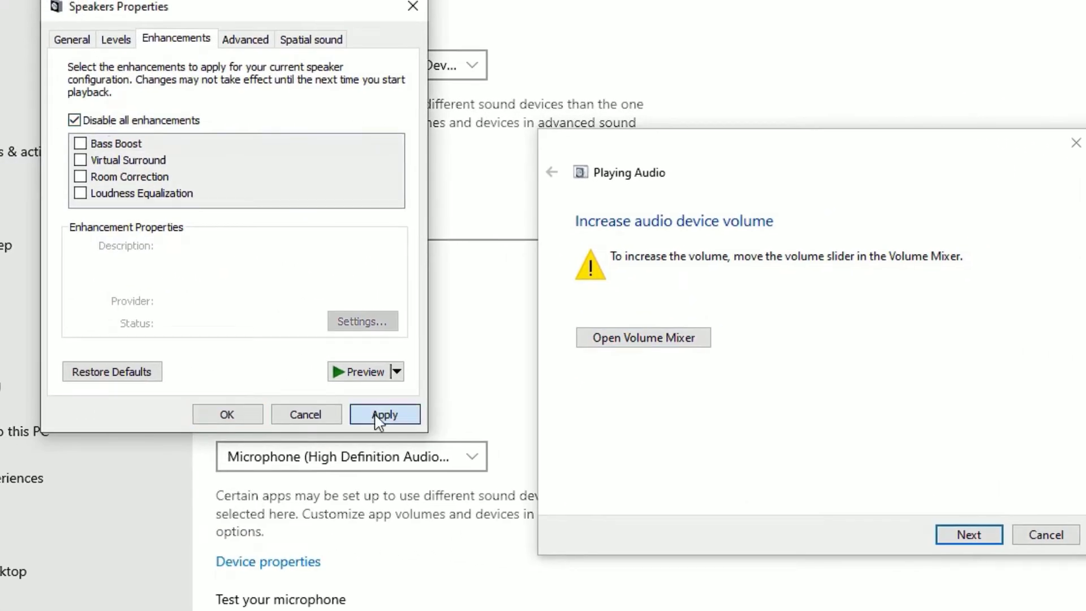
left_click(247, 417)
left_click(956, 546)
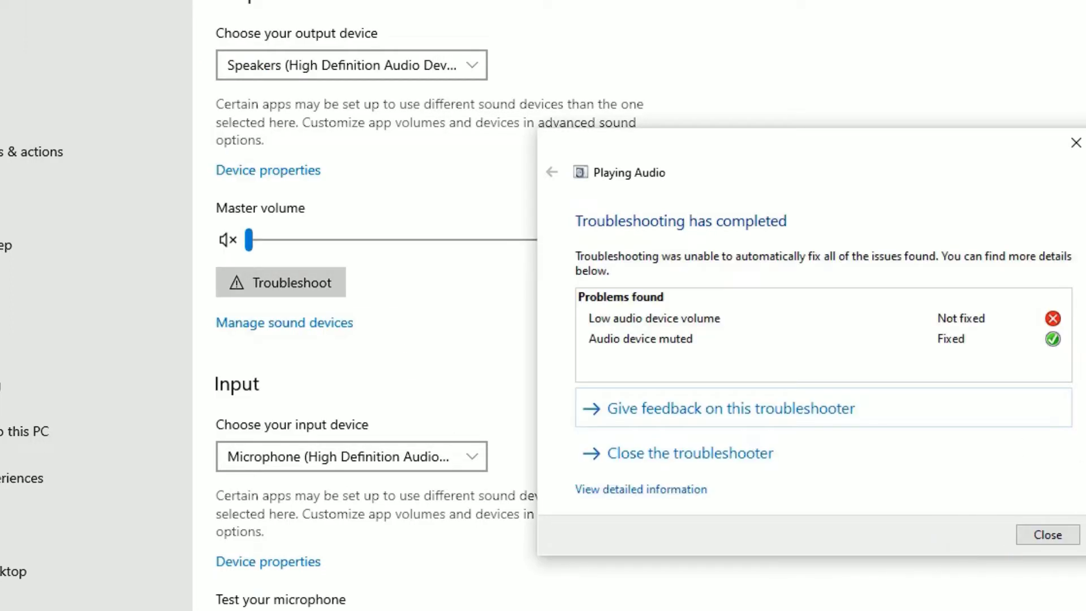
left_click(690, 453)
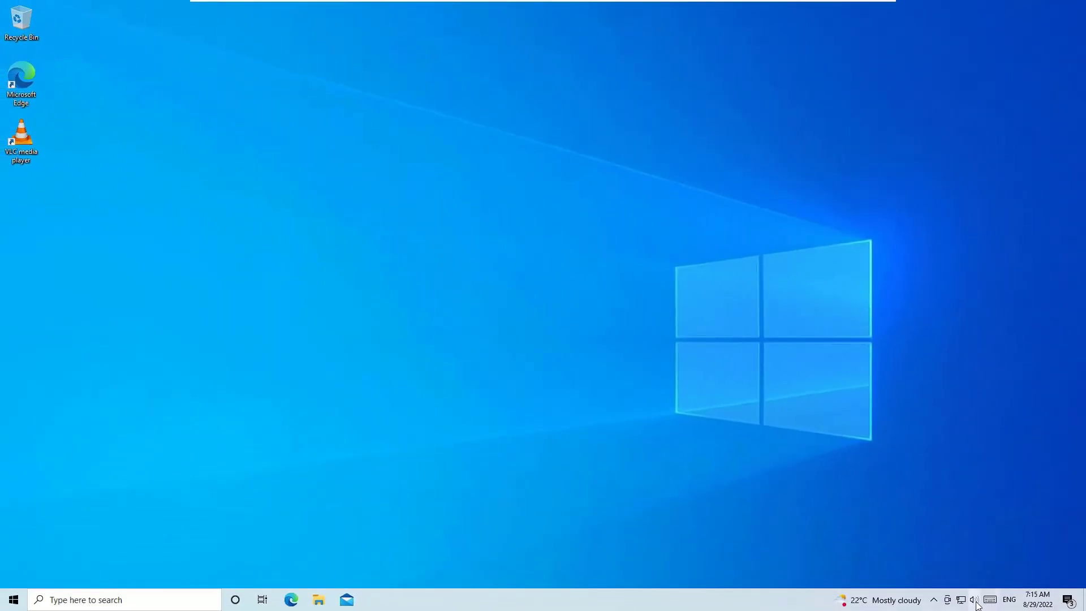
Step: Raise the taskbar speaker volume to 100 and unmute the speakers
left_click(977, 605)
left_click_drag(921, 573, 1070, 563)
left_click(902, 572)
left_click(569, 361)
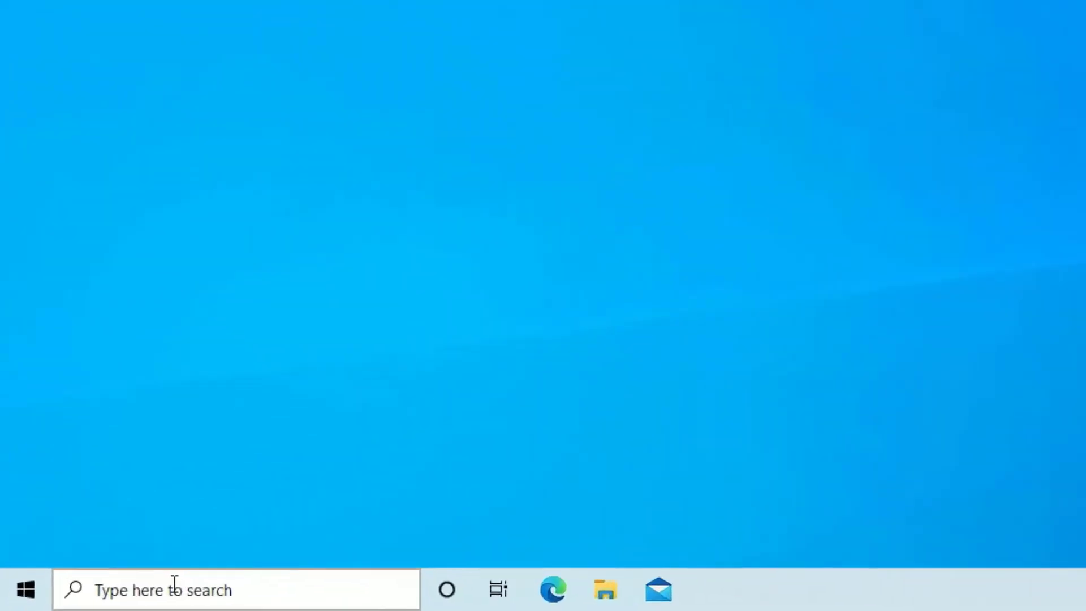
Step: Search for 'control', open Control Panel and go to Hardware and Sound
left_click(92, 599)
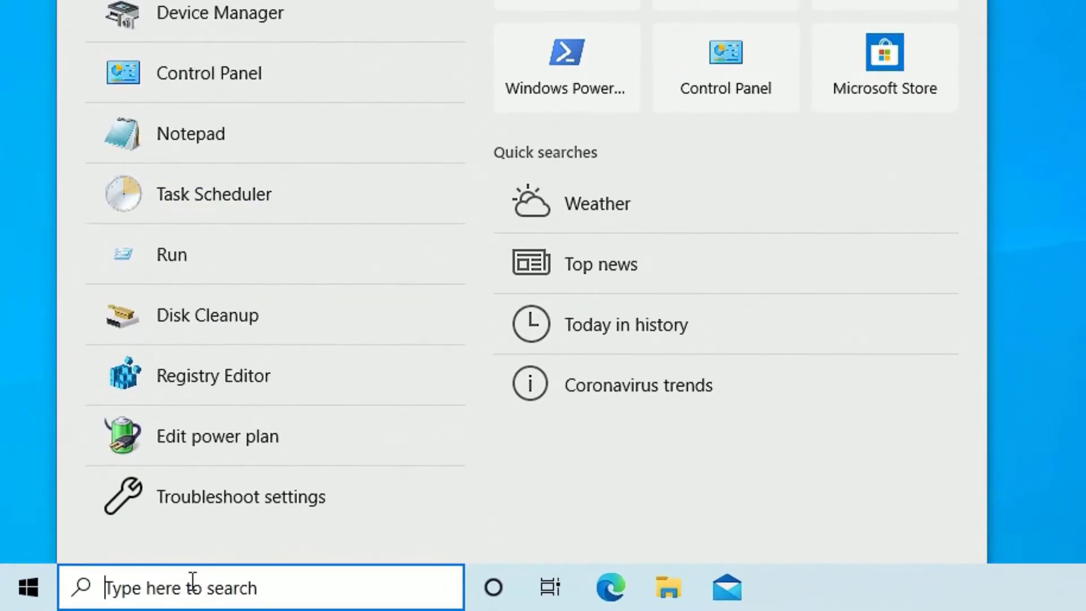
type("control")
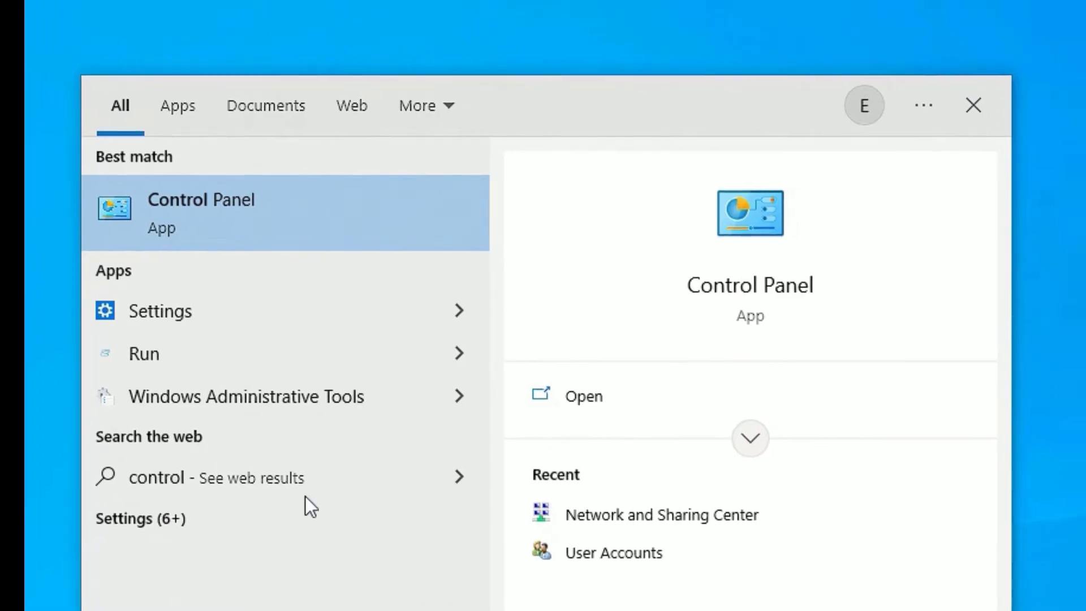
key("Return")
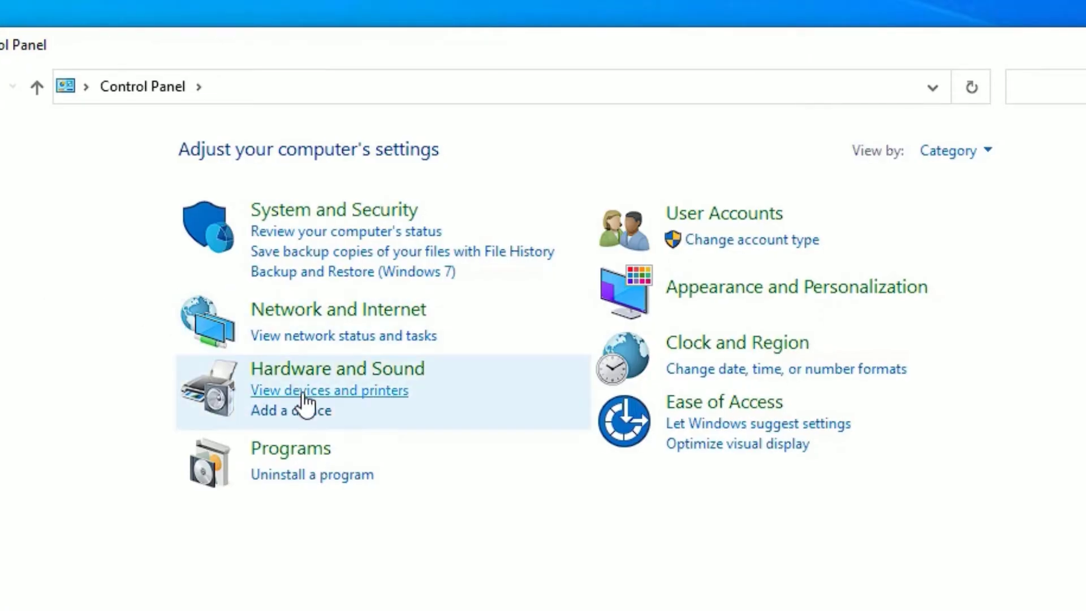
left_click(368, 378)
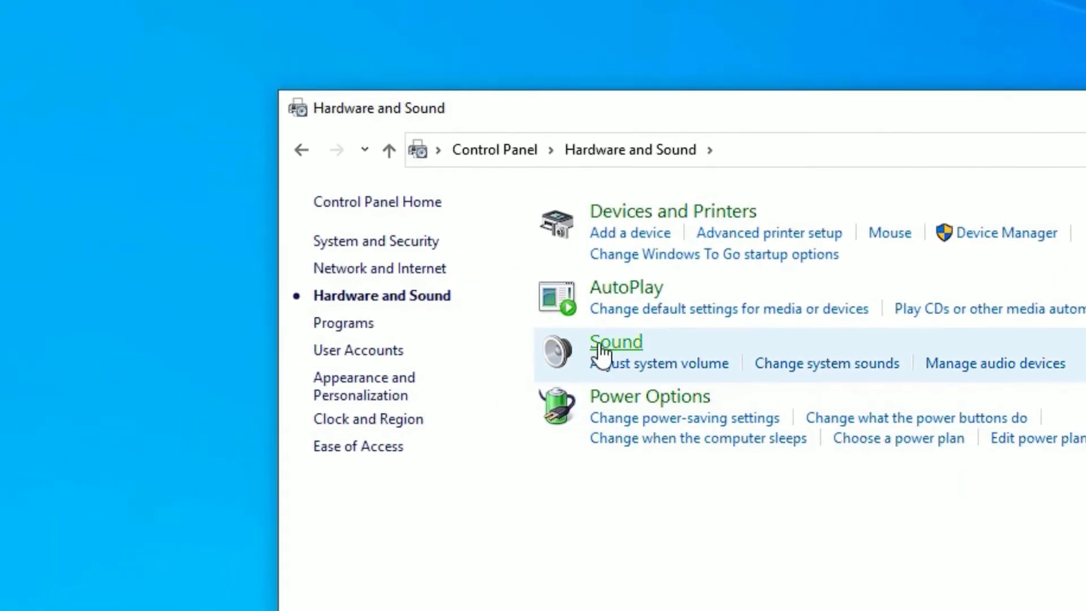
Step: In the Sound dialog, check Disable all enhancements in Speakers Properties and apply it
left_click(601, 354)
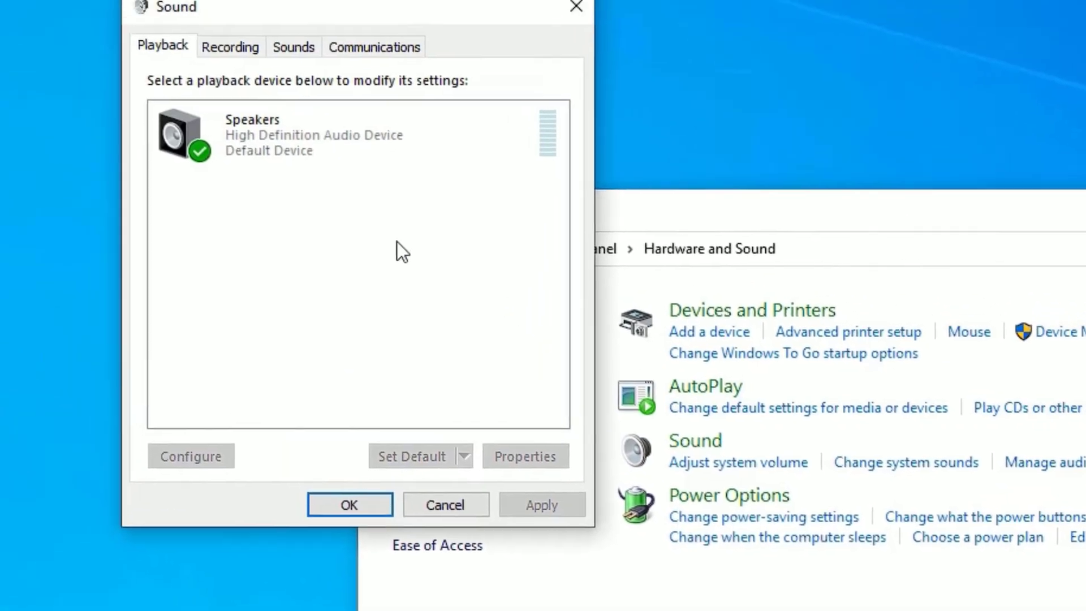
right_click(304, 176)
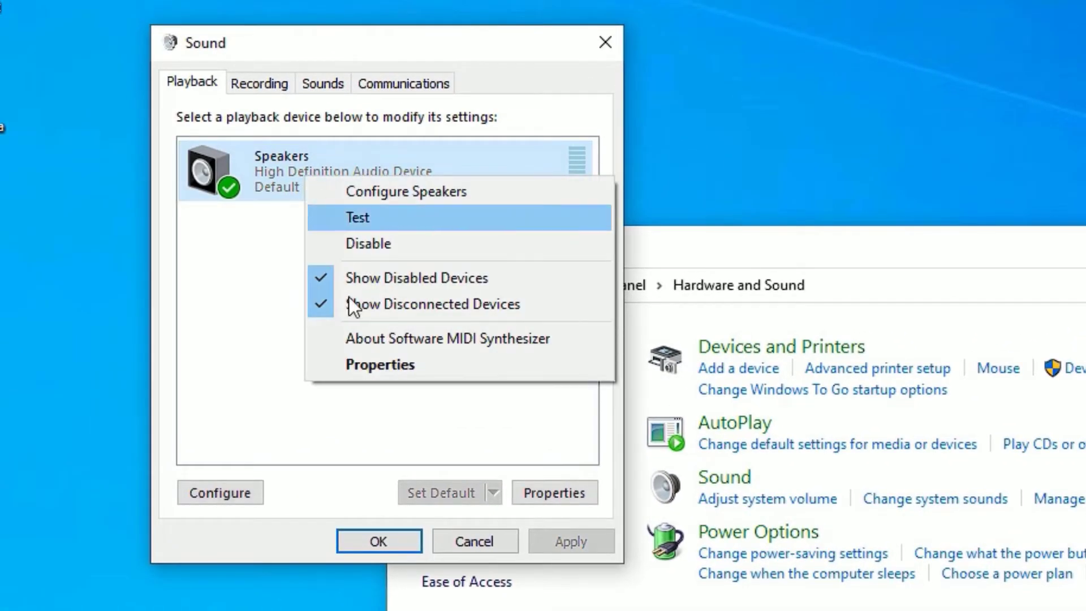
left_click(374, 365)
left_click(364, 173)
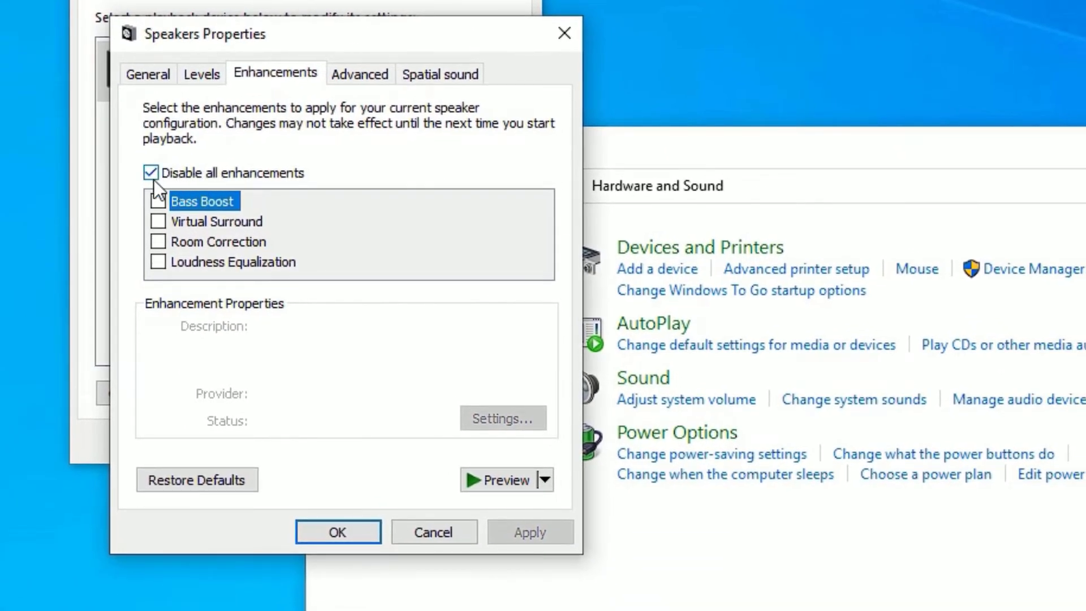
left_click(151, 173)
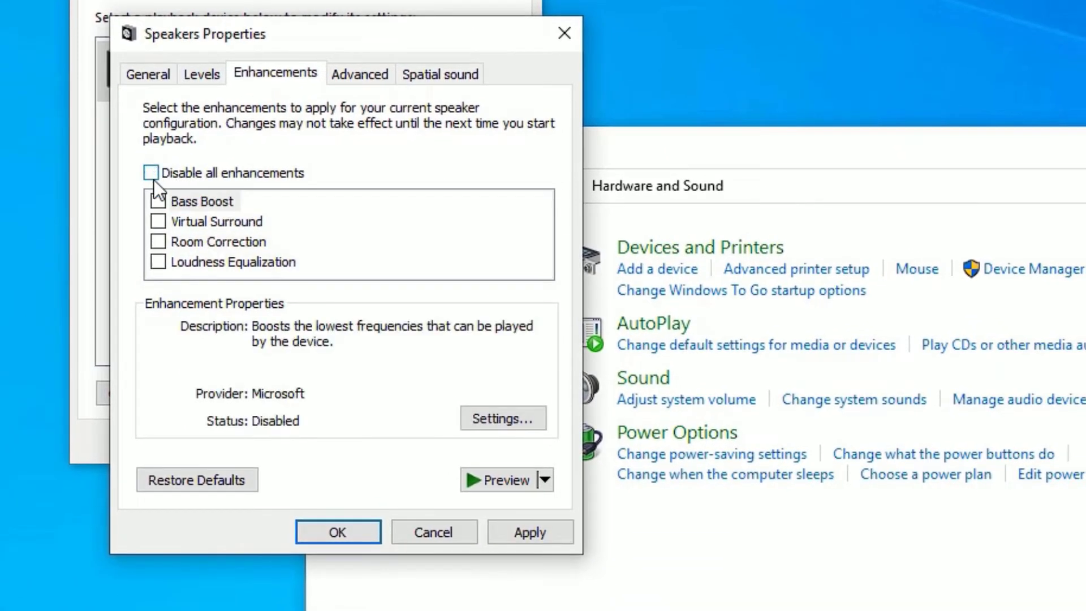
left_click(149, 171)
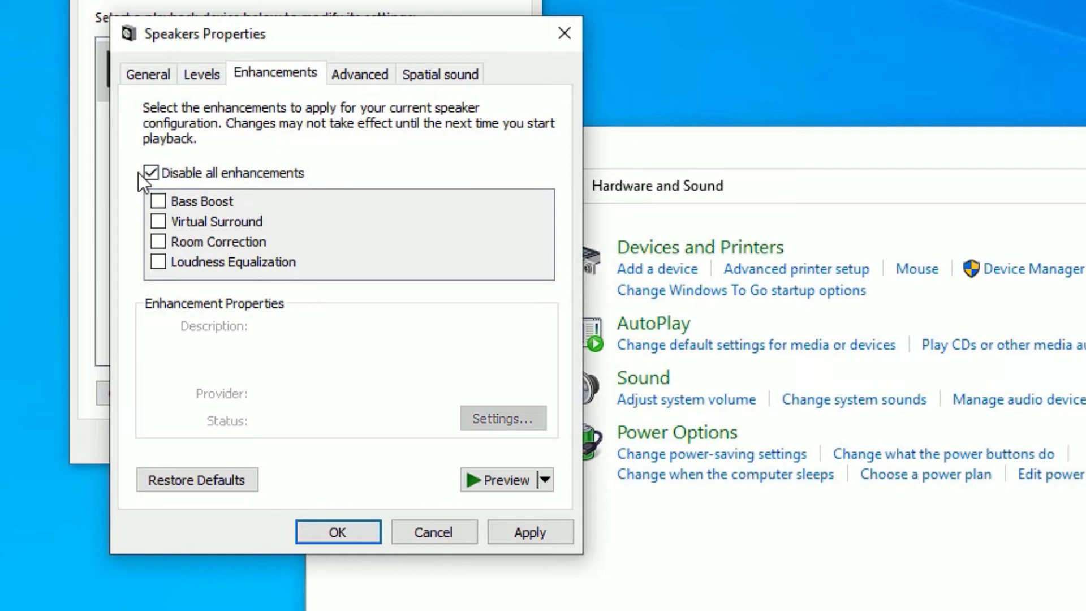
left_click(527, 537)
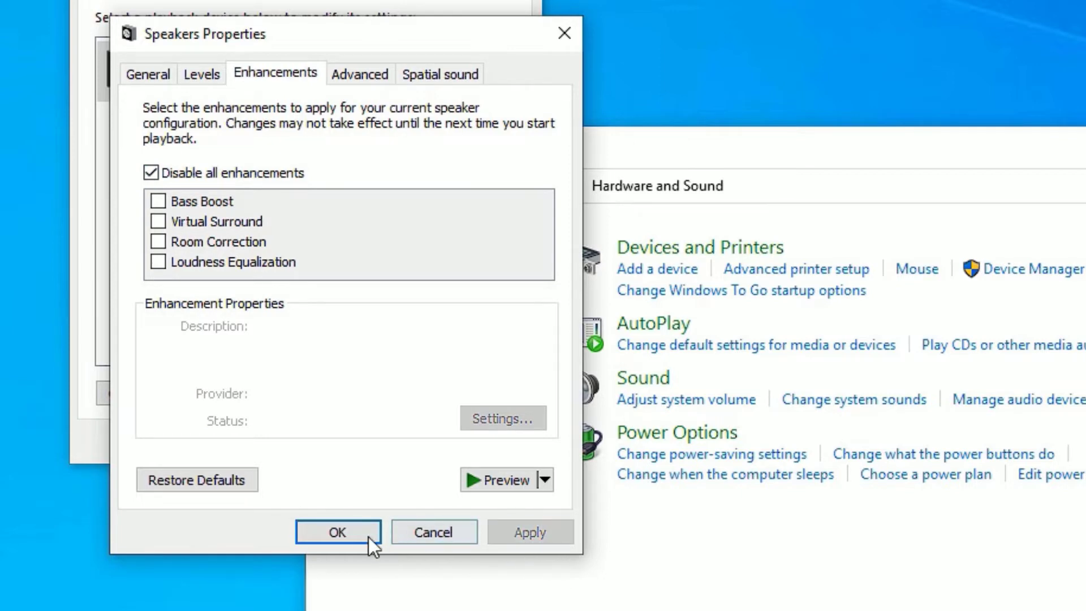
left_click(349, 535)
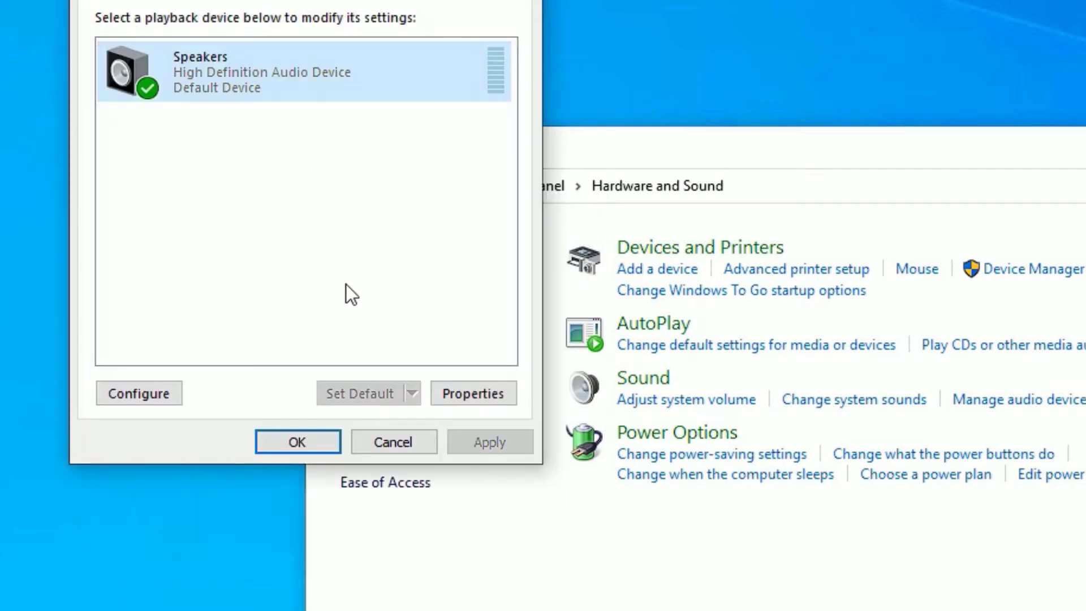
Step: Test the Speakers at 16 bit, 96000 Hz, then set 16 bit, 48000 Hz (DVD Quality)
right_click(290, 70)
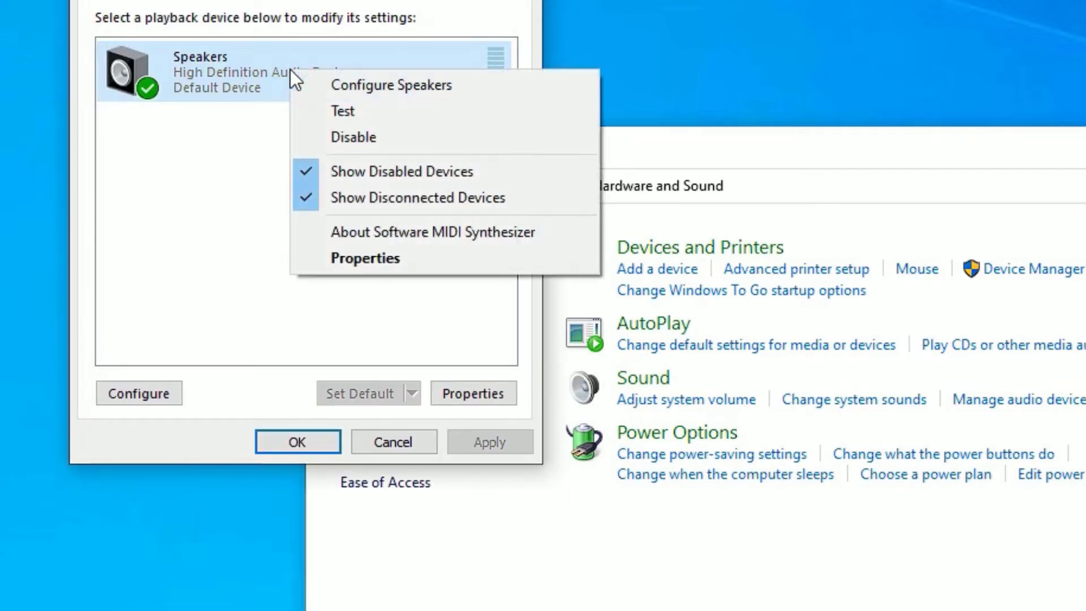
left_click(384, 269)
left_click(370, 76)
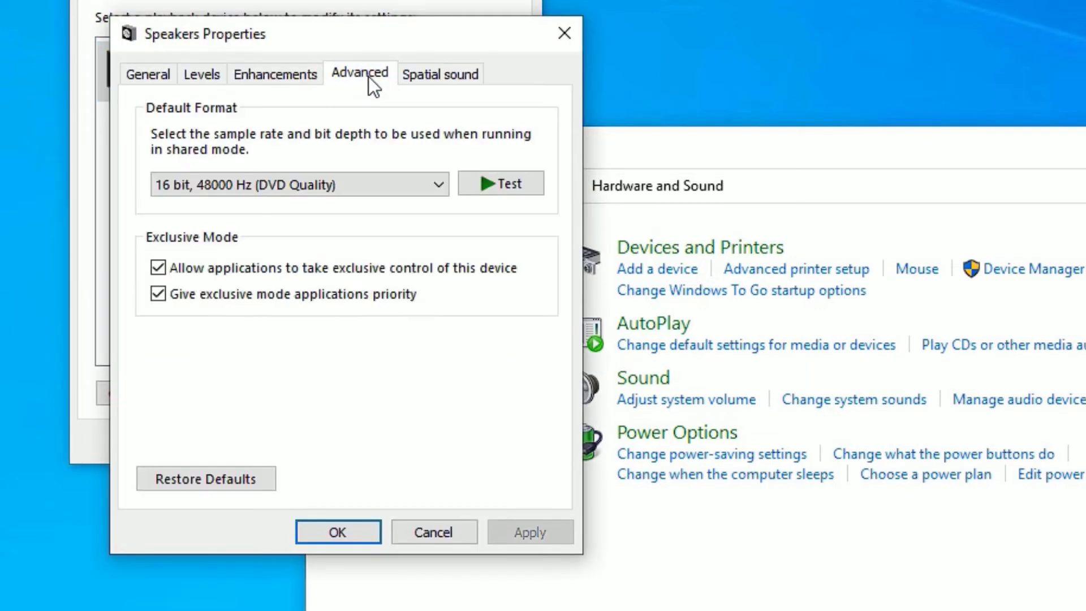
left_click(293, 184)
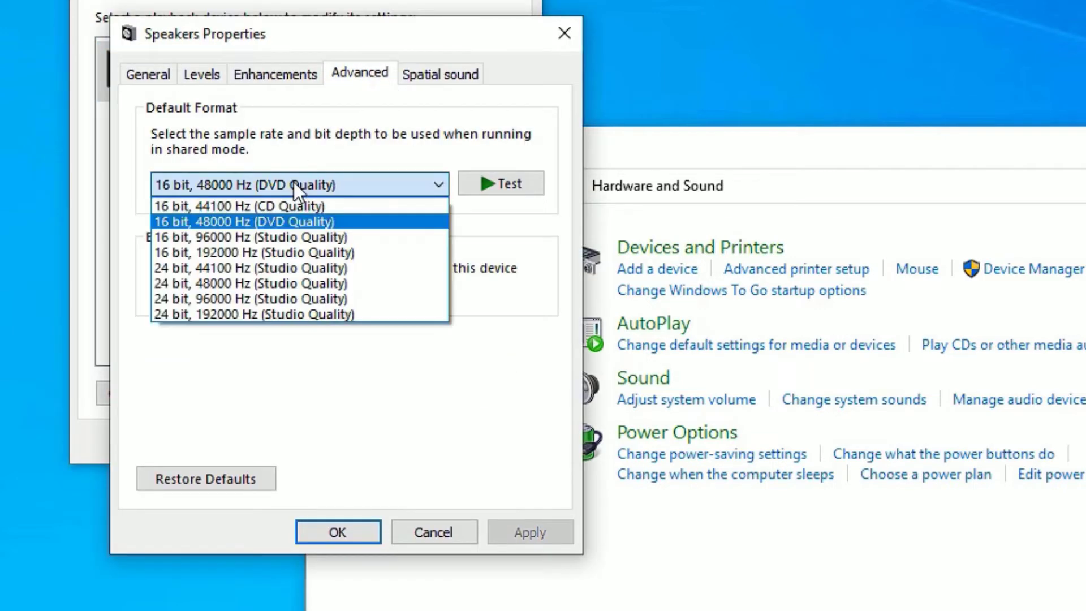
left_click(301, 234)
left_click(528, 173)
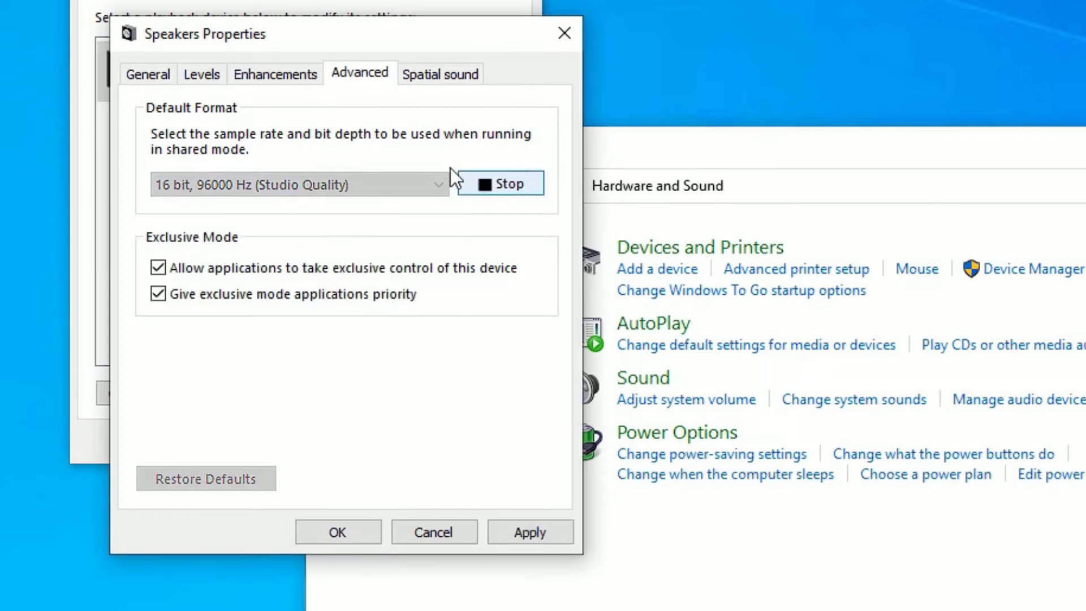
left_click(405, 185)
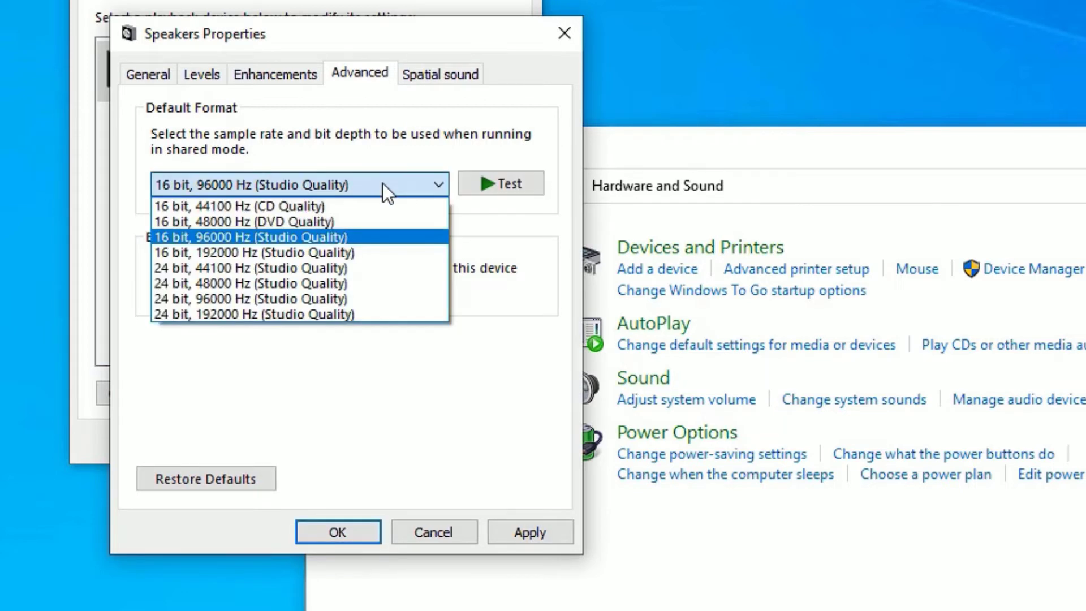
left_click(341, 224)
key("Return")
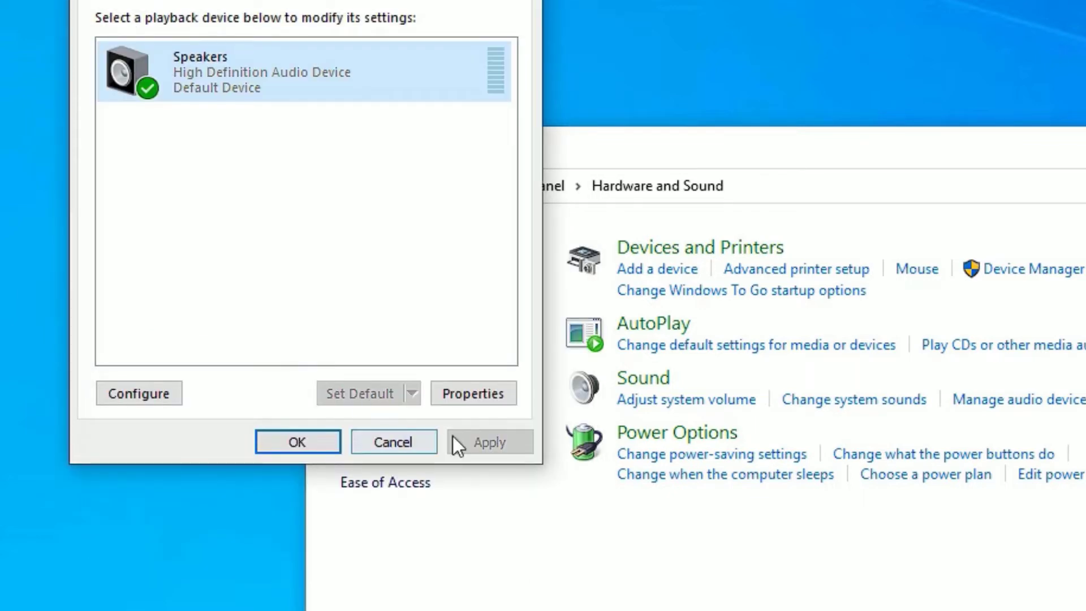
Step: Close the Sound dialog and Control Panel, then search Windows for 'device'
left_click(270, 442)
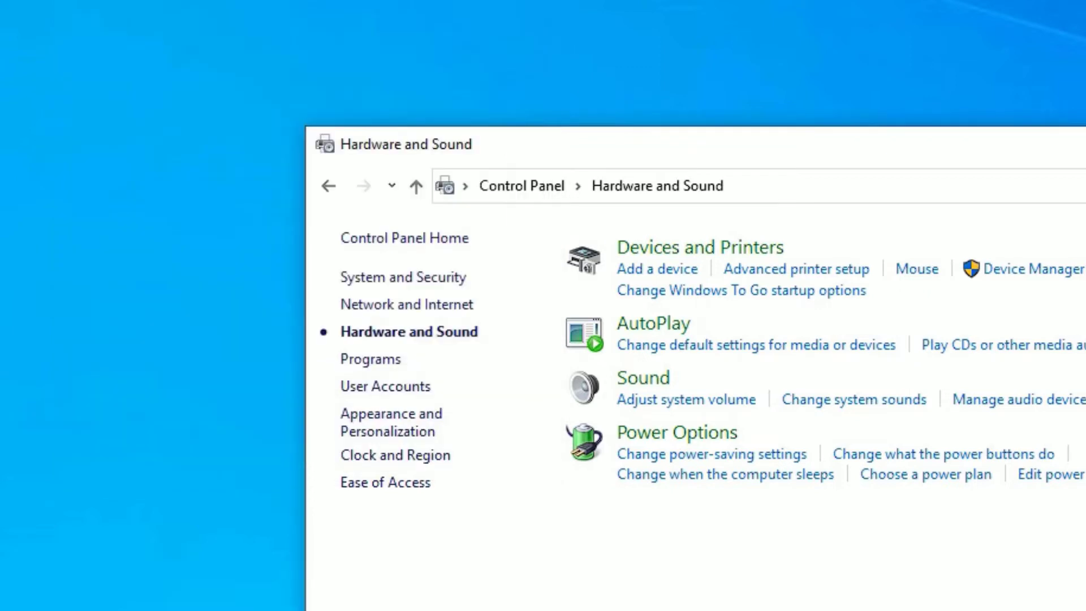
key("alt+F4")
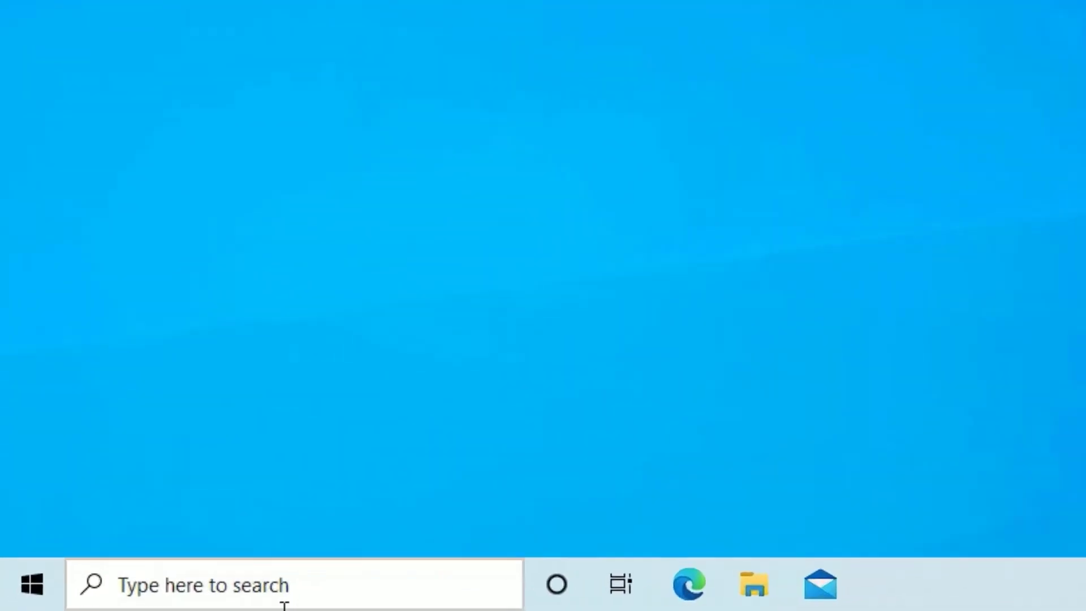
left_click(120, 605)
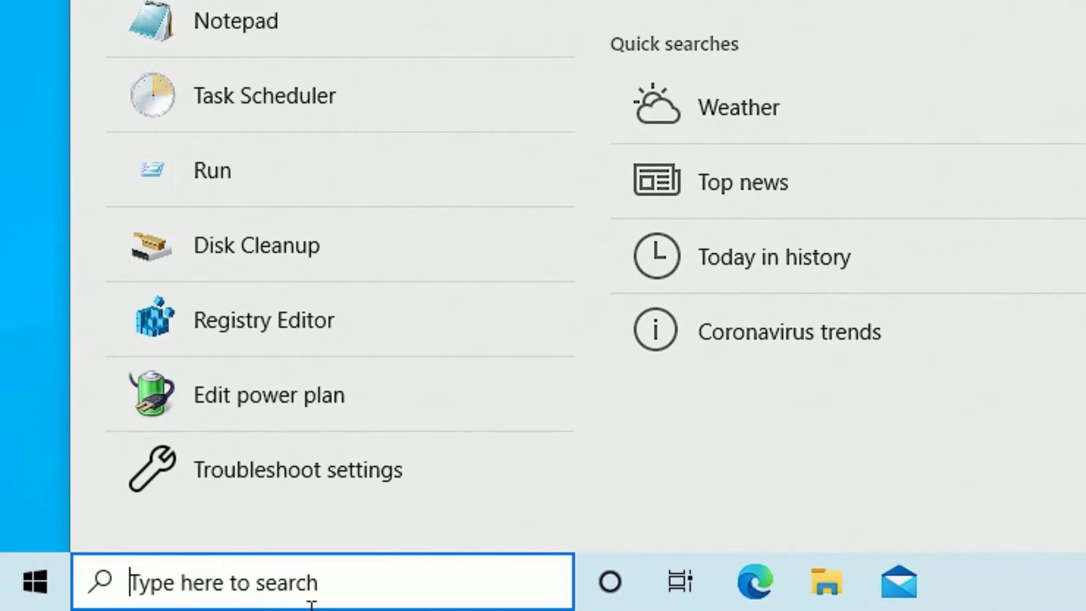
type("device")
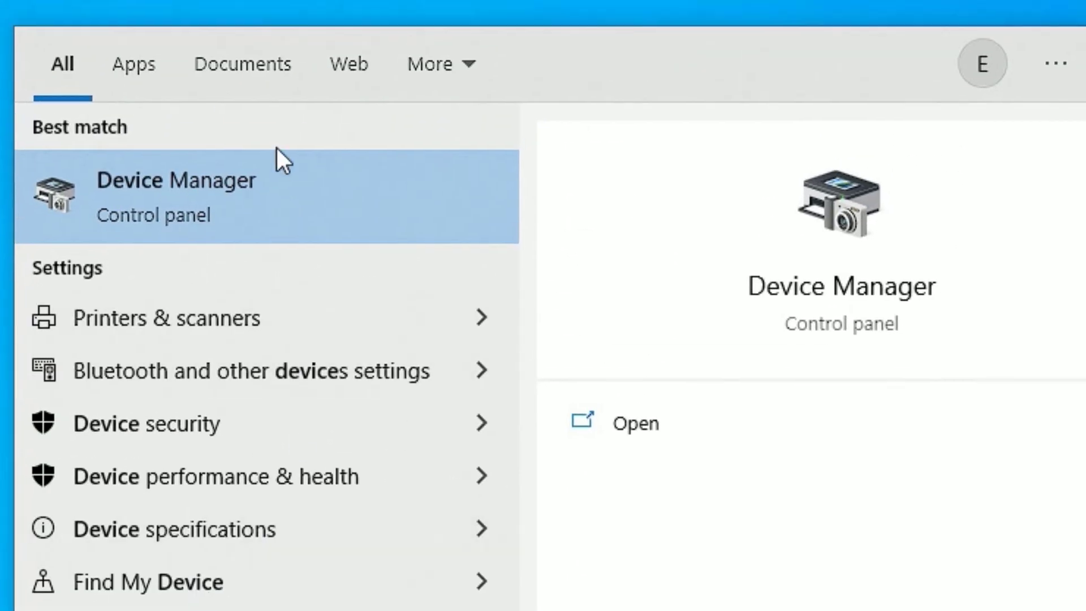
Step: In Device Manager, search automatically for a newer High Definition Audio Device driver and Windows Update
left_click(123, 221)
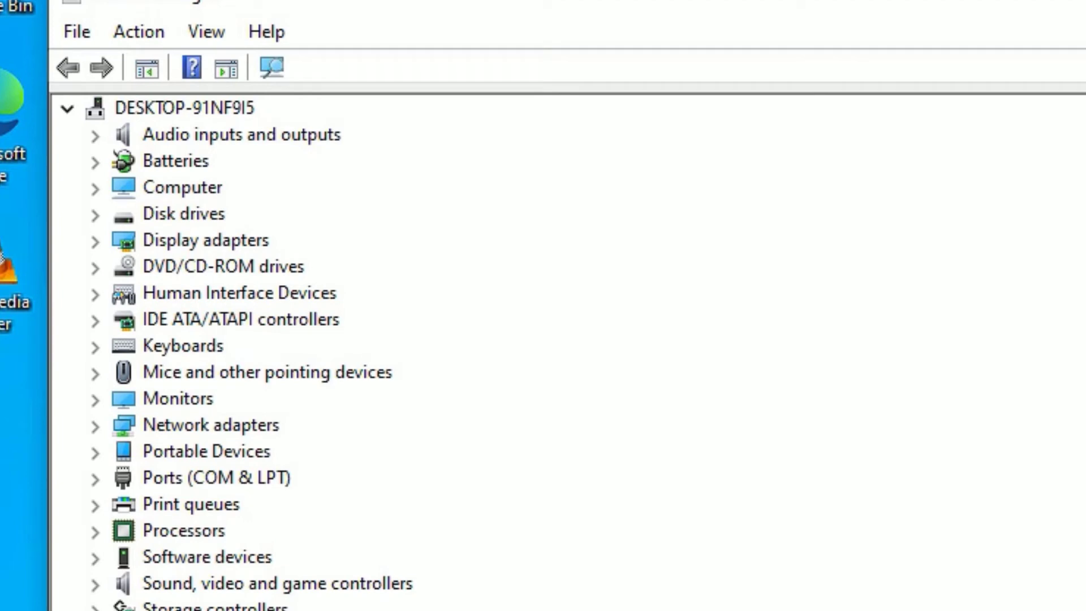
left_click(161, 585)
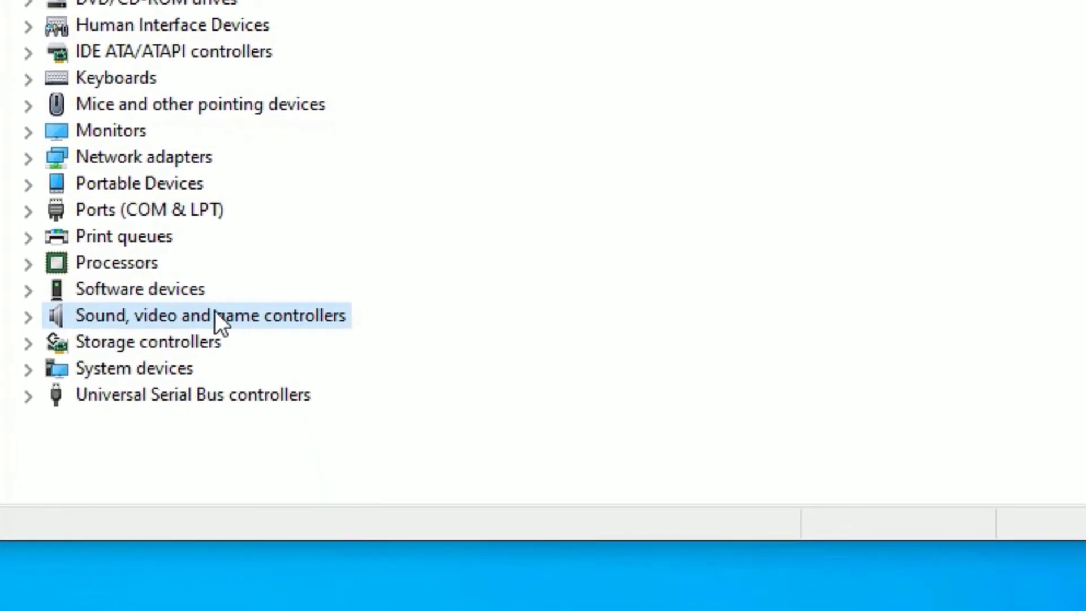
double_click(215, 311)
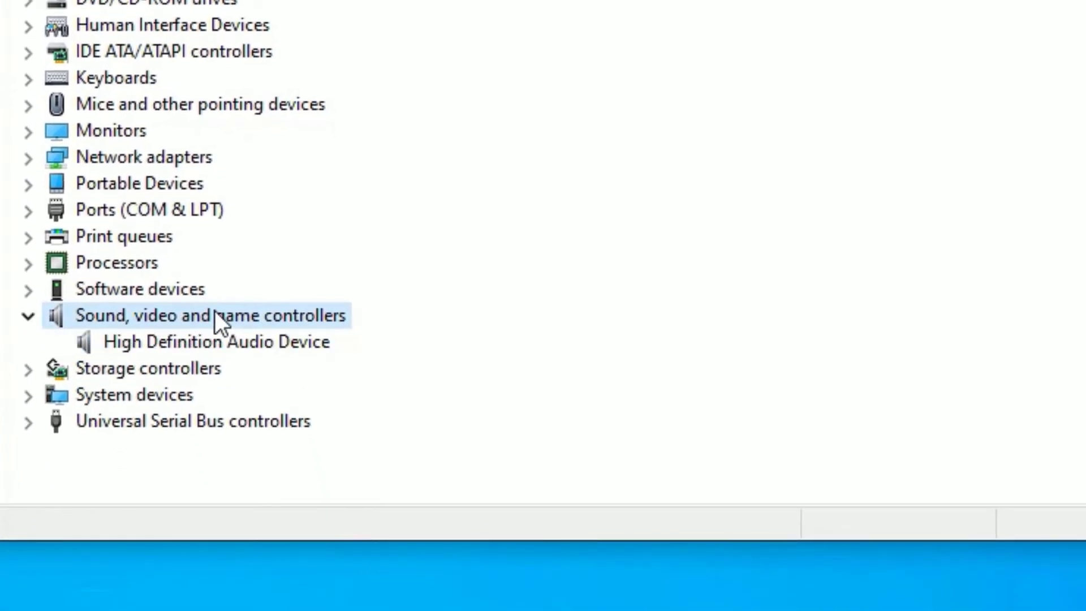
left_click(223, 340)
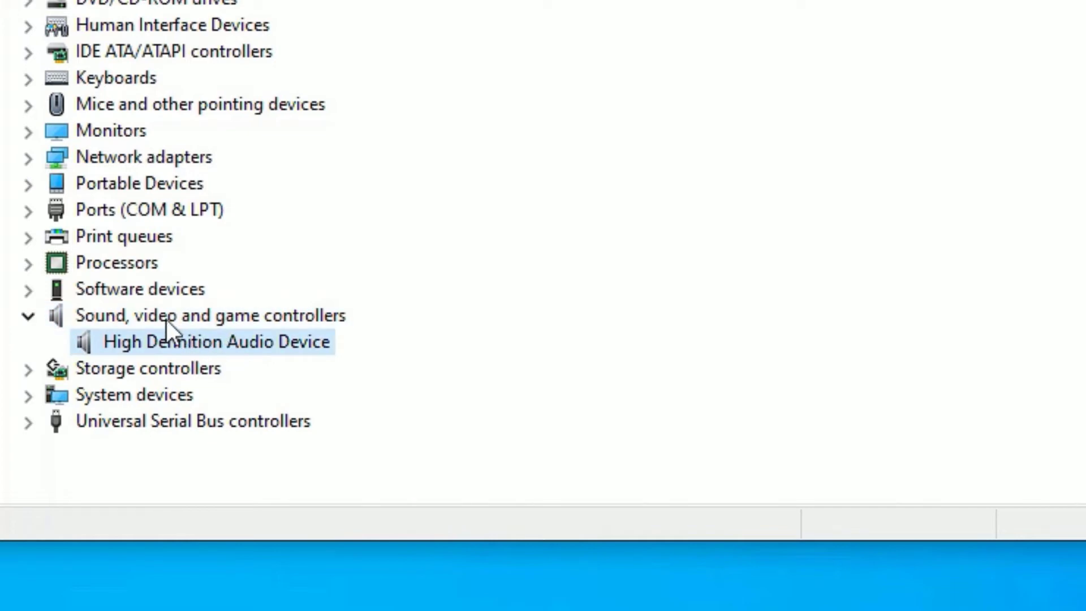
right_click(231, 348)
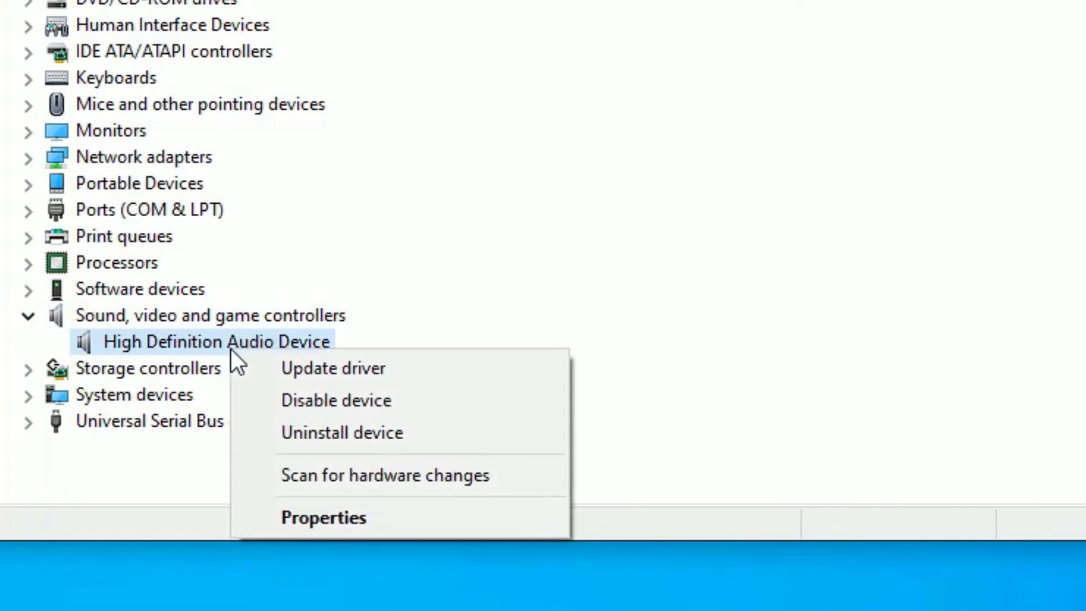
left_click(291, 367)
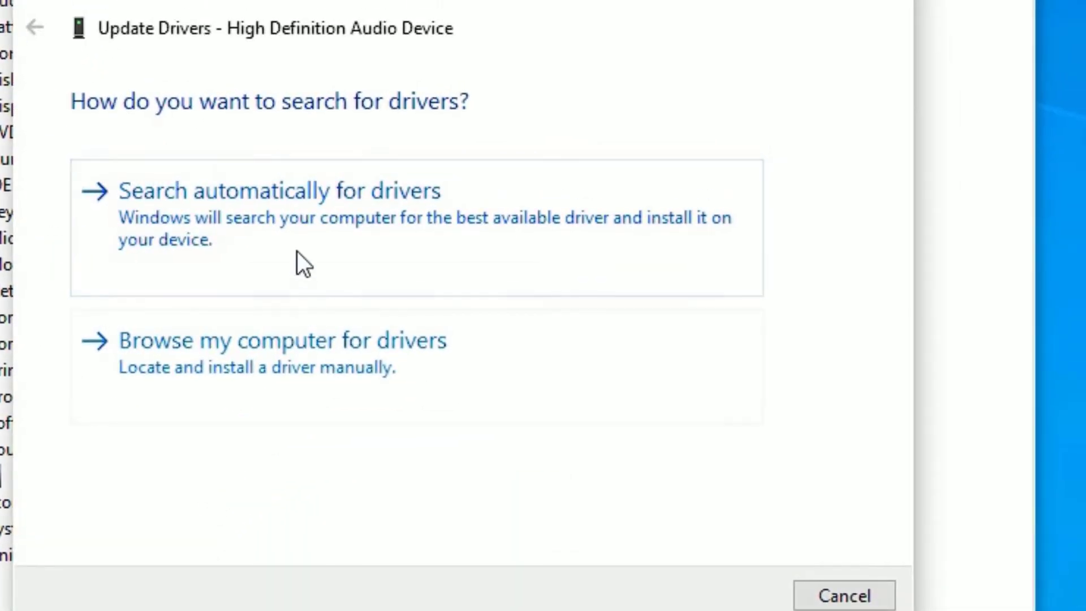
left_click(296, 252)
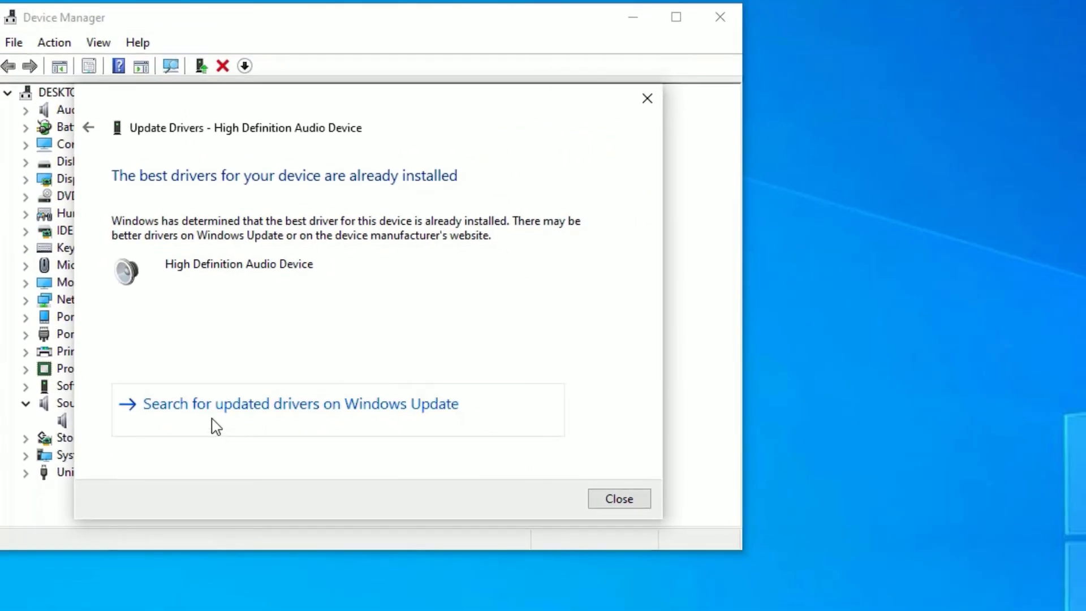
left_click(217, 426)
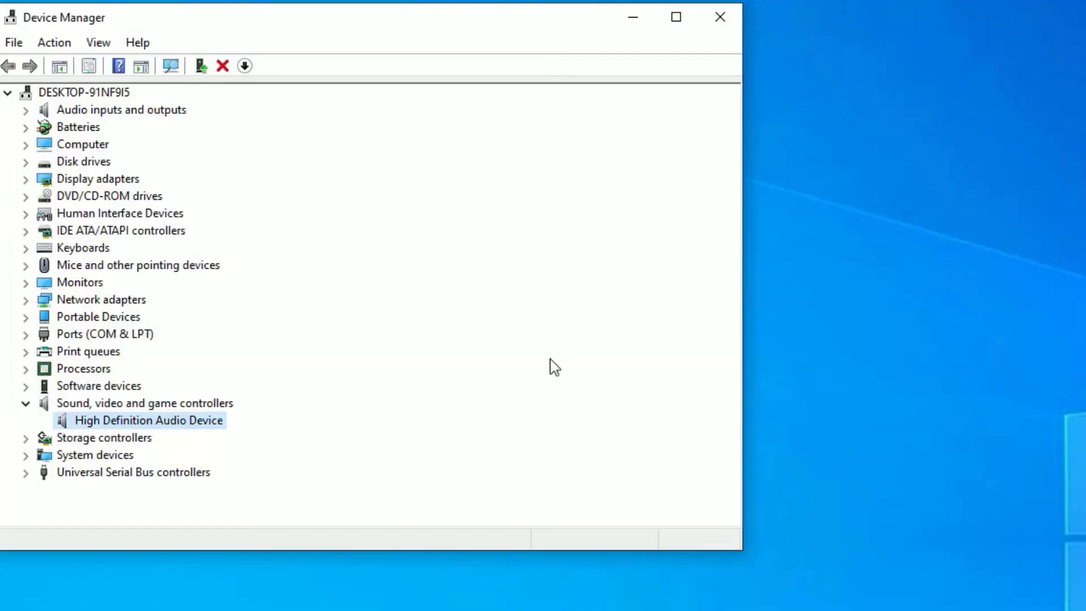
Step: Pick High Definition Audio Device from the compatible driver list, confirm the warning, and close Device Manager
right_click(145, 427)
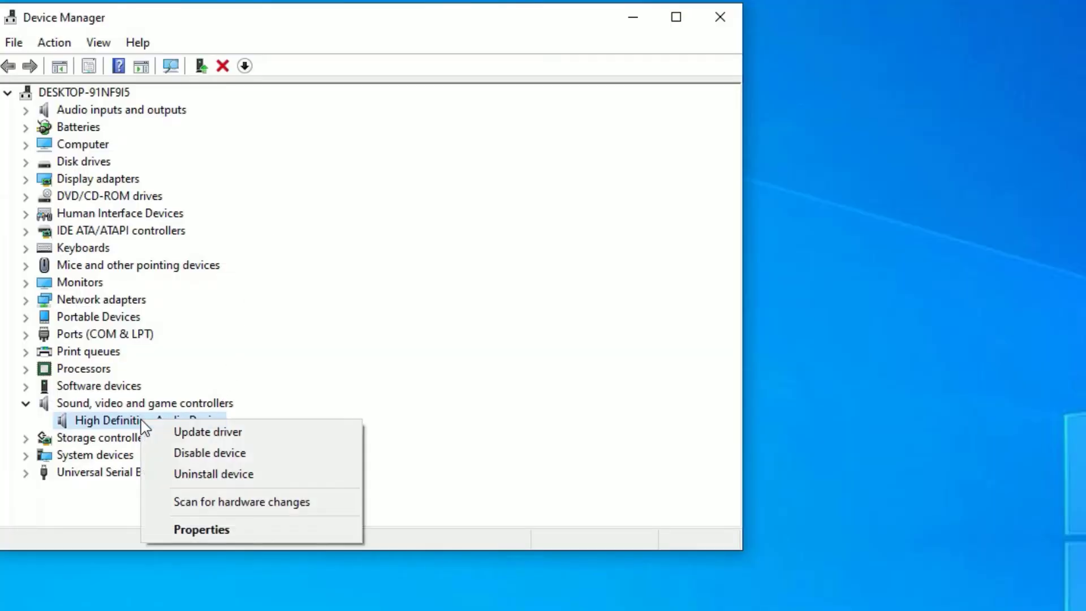
left_click(219, 432)
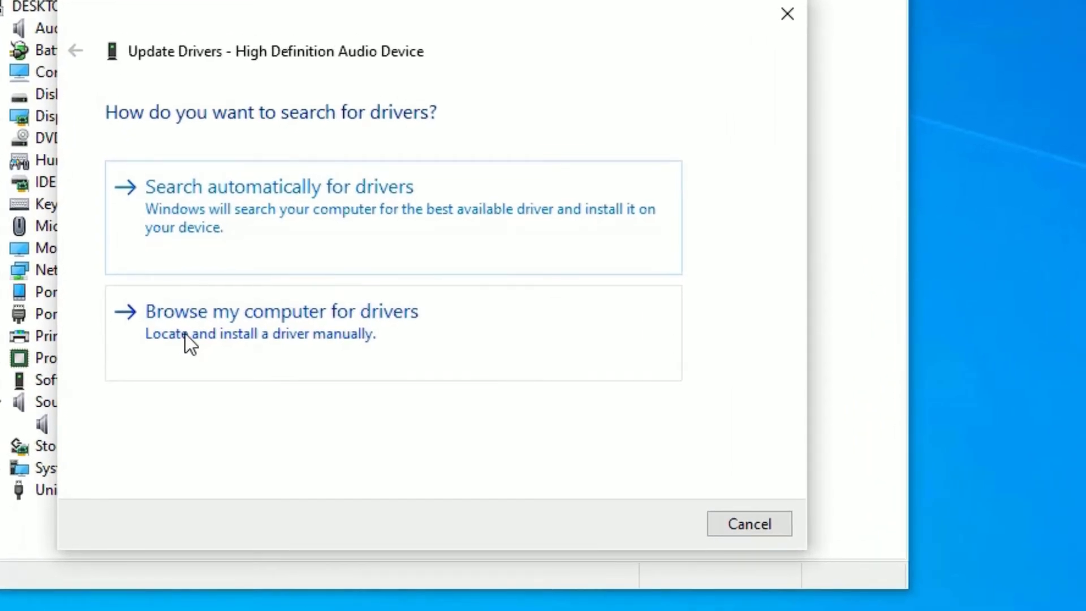
left_click(185, 334)
left_click(188, 404)
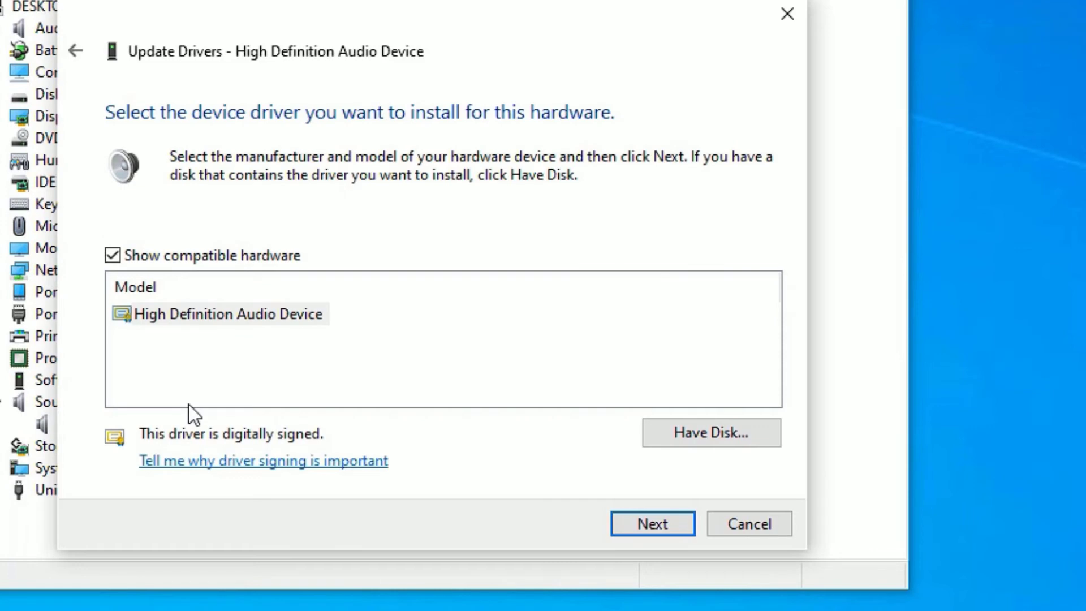
left_click(207, 316)
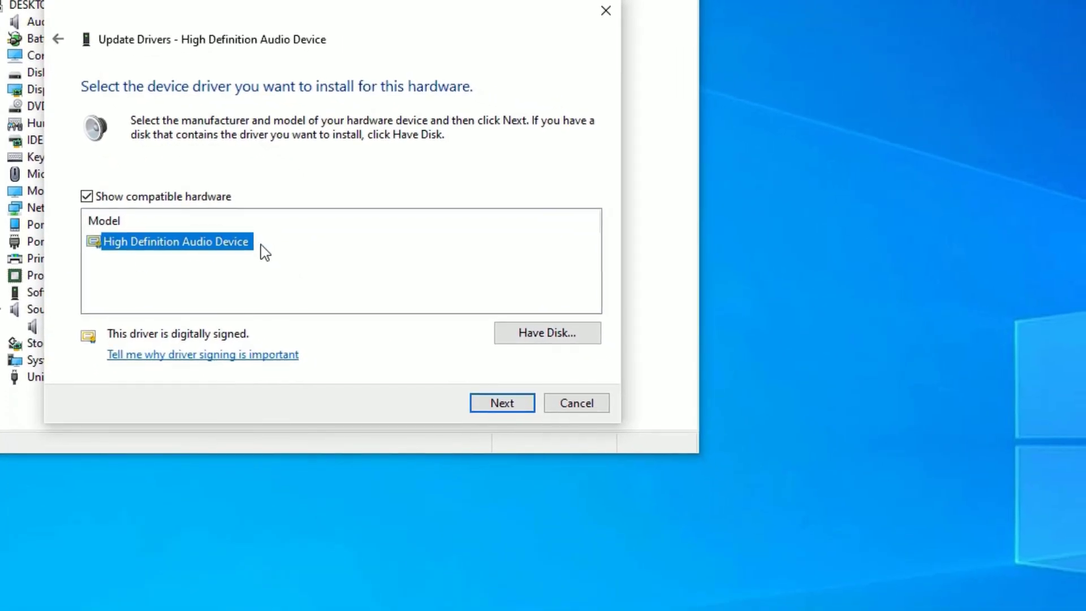
left_click(512, 405)
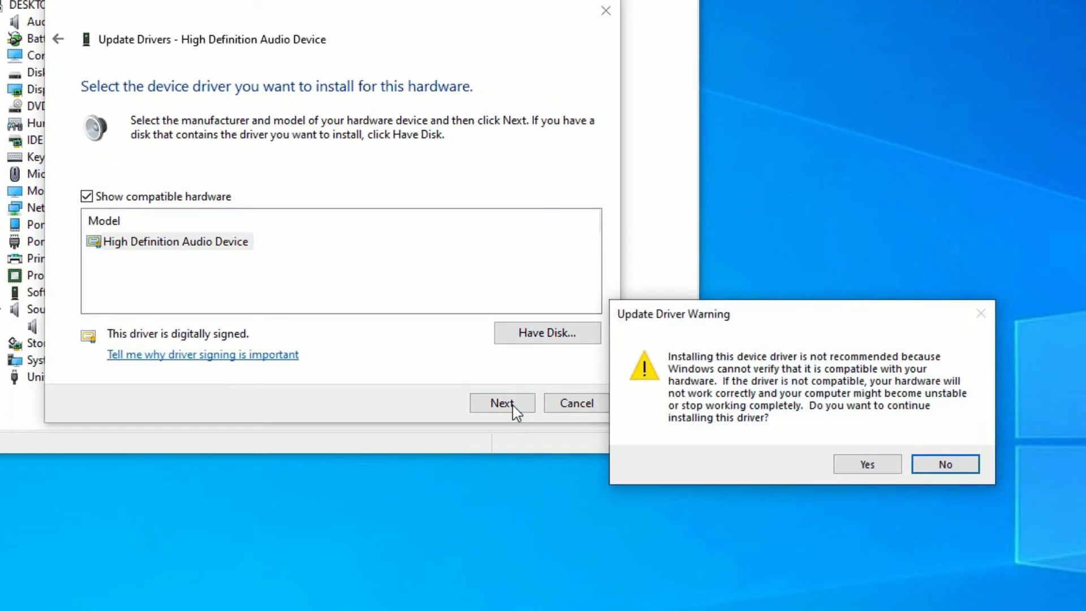
left_click(854, 460)
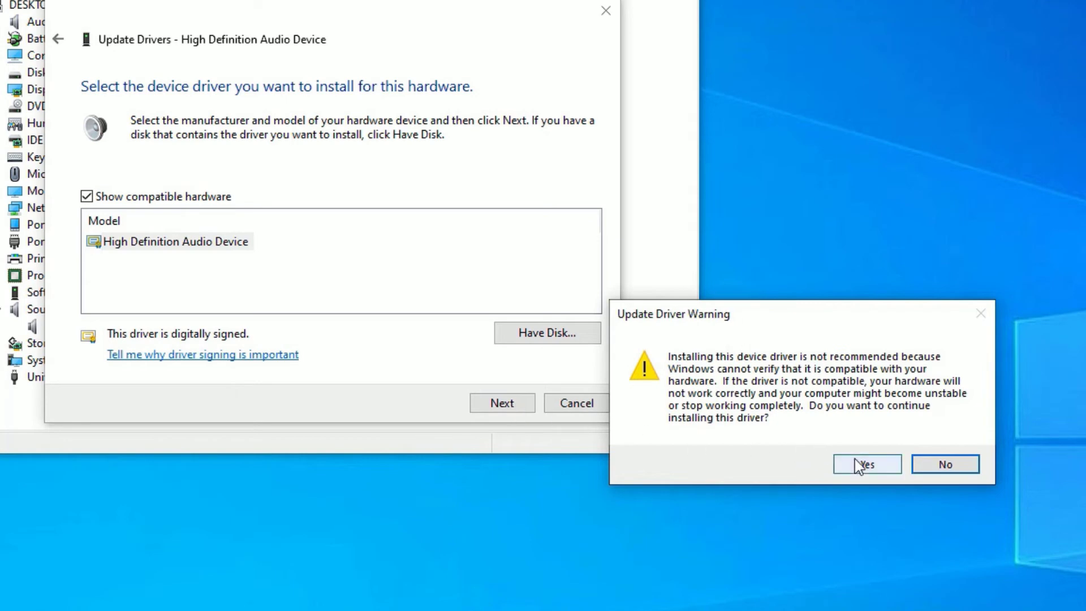
left_click(569, 409)
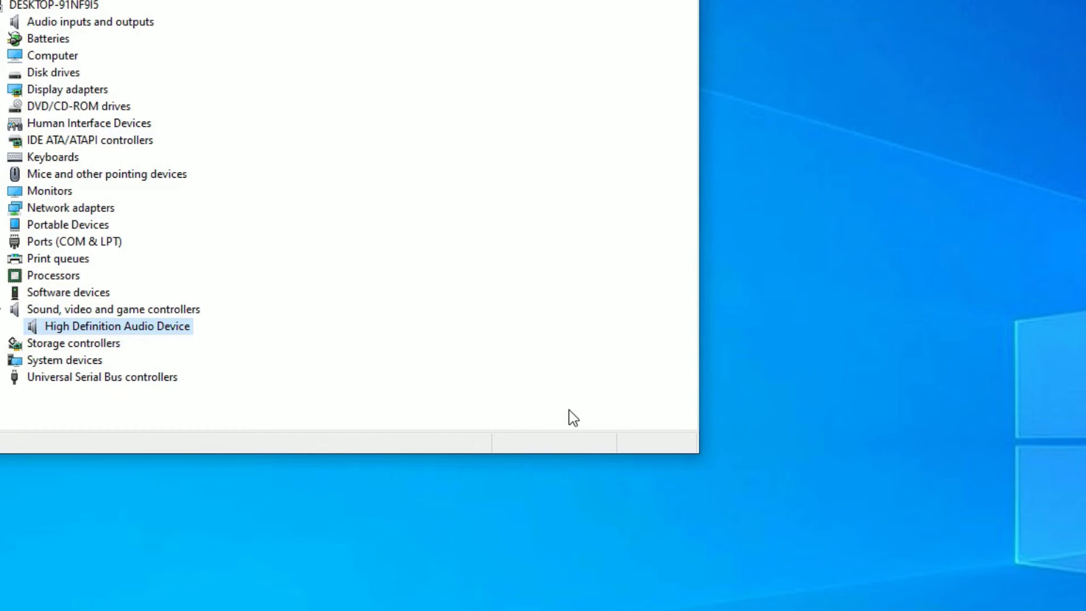
key("alt+F4")
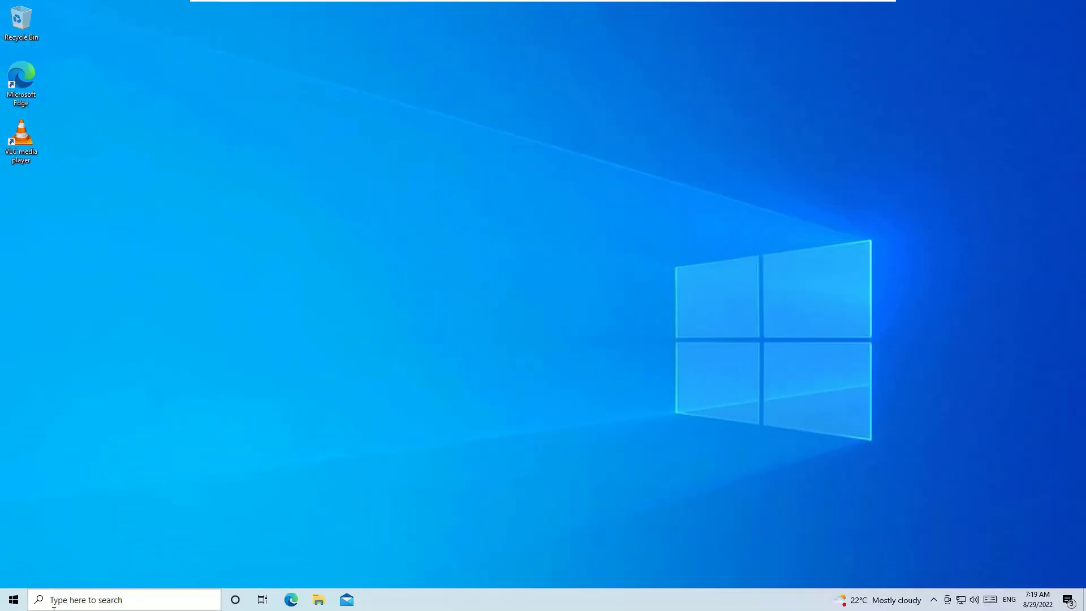
Step: Reopen Device Manager via a 'dev' search and view the High Definition Audio Device's Driver tab
left_click(54, 605)
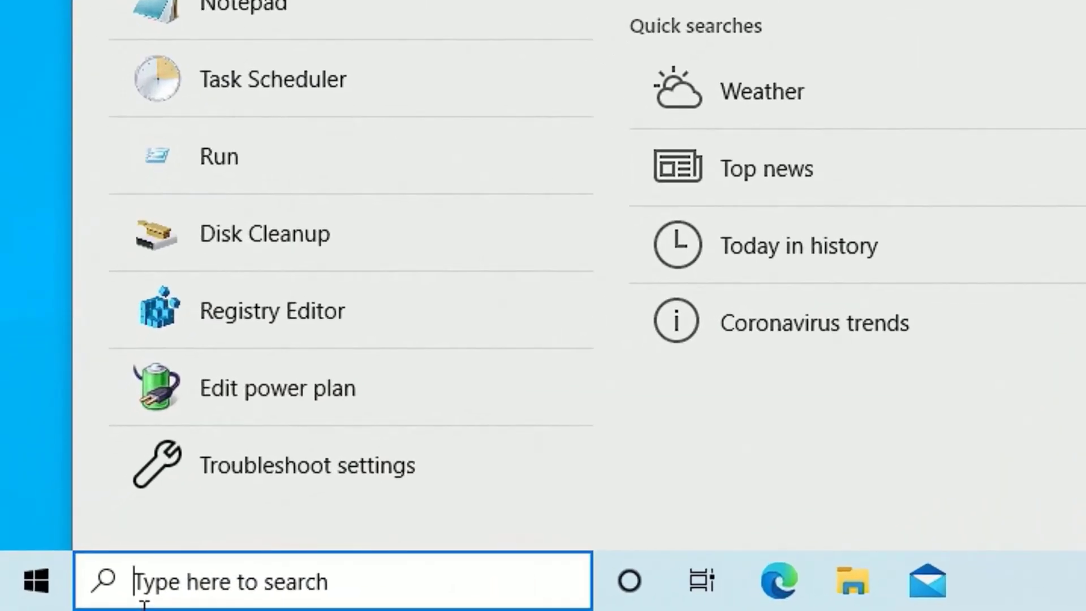
type("dev")
key("Return")
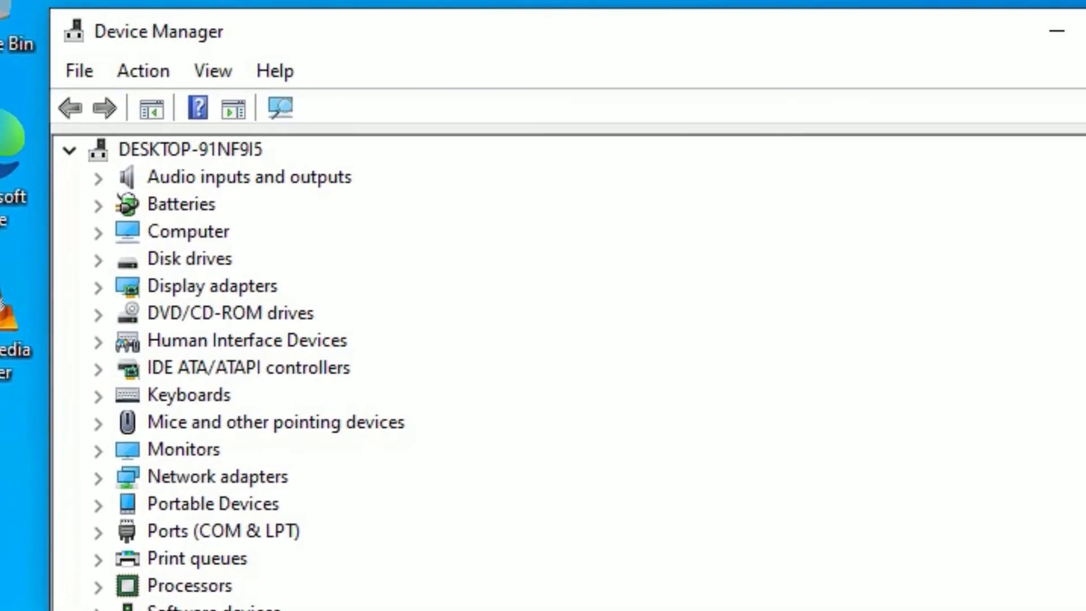
double_click(218, 291)
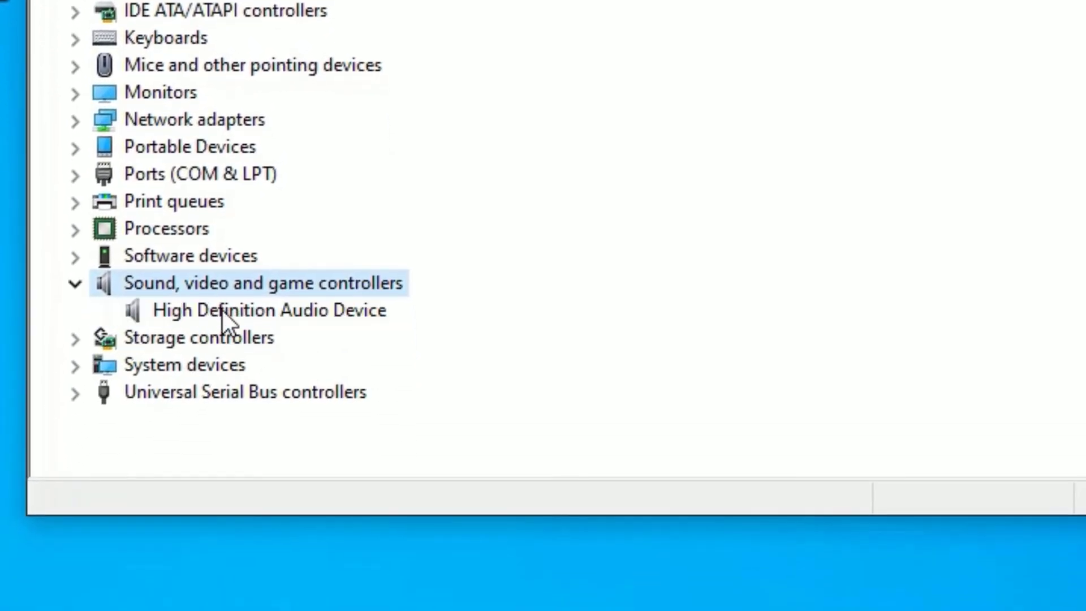
right_click(222, 309)
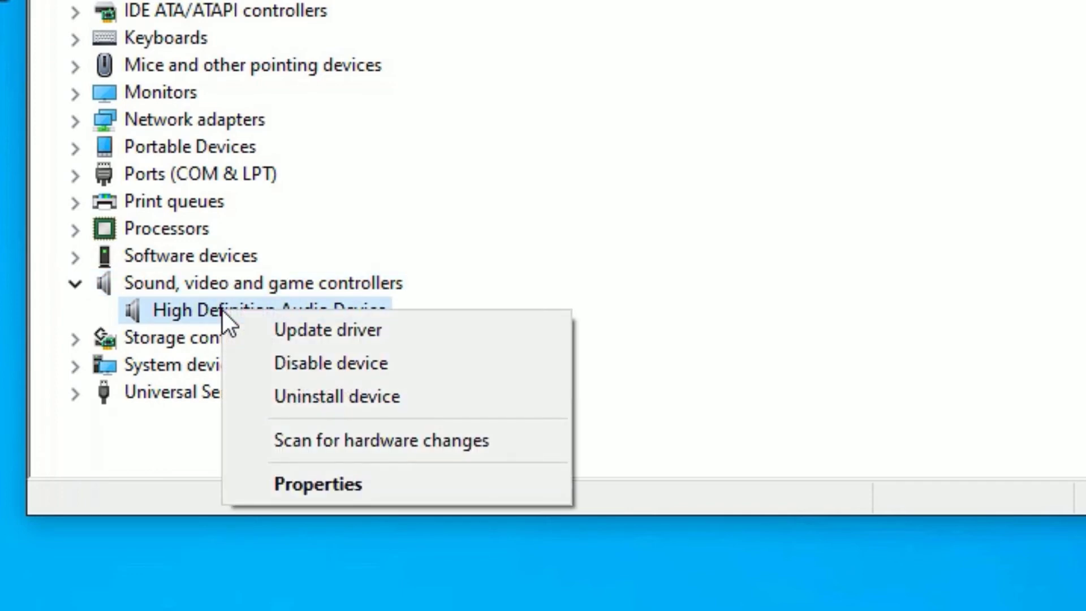
left_click(306, 483)
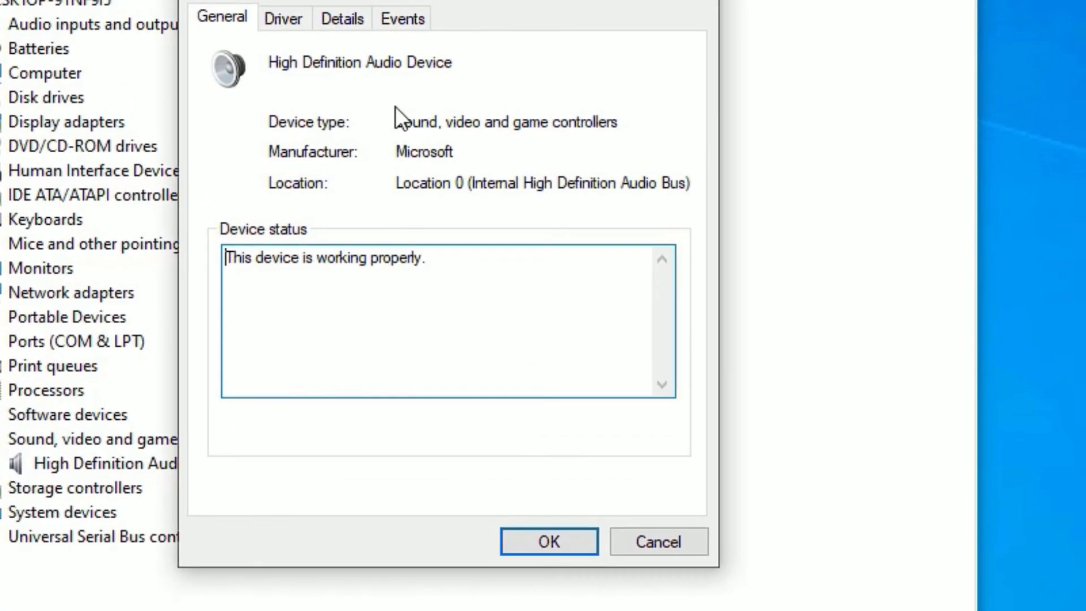
left_click(284, 20)
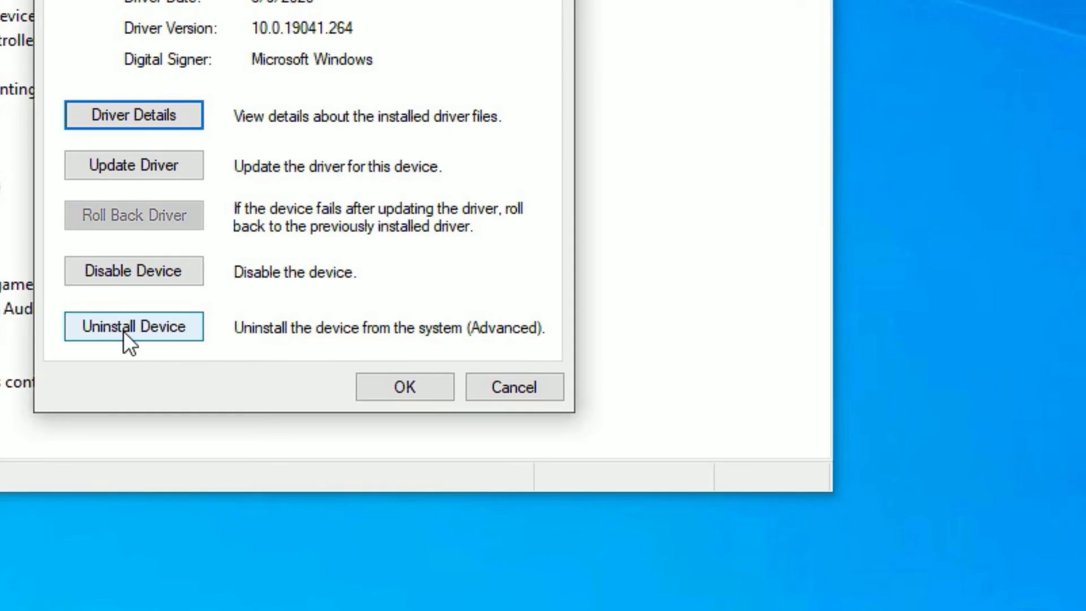
Step: Uninstall the High Definition Audio Device and close Device Manager
left_click(124, 331)
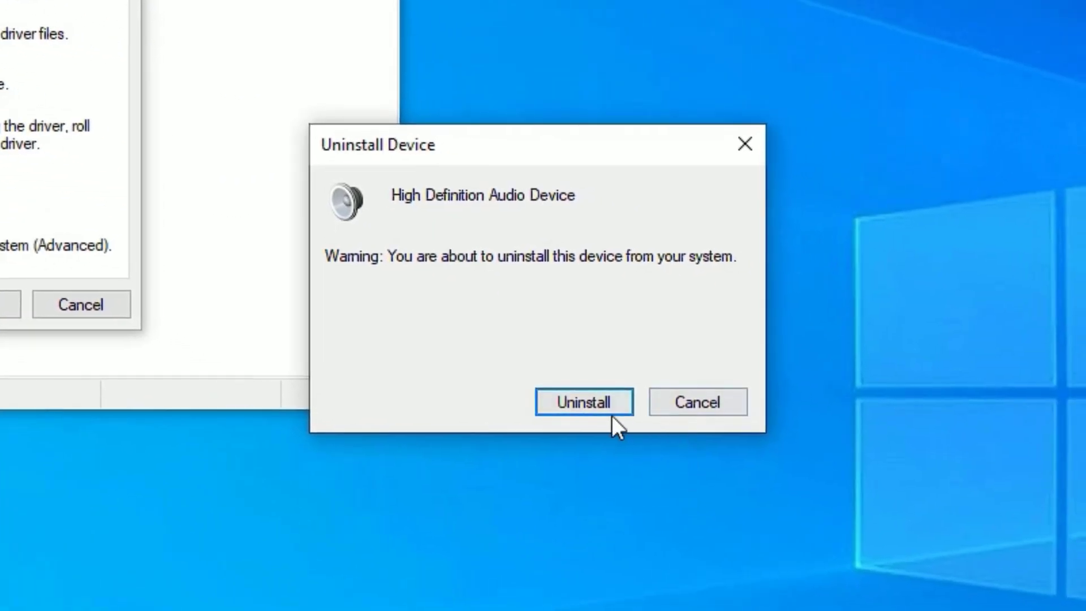
left_click(600, 412)
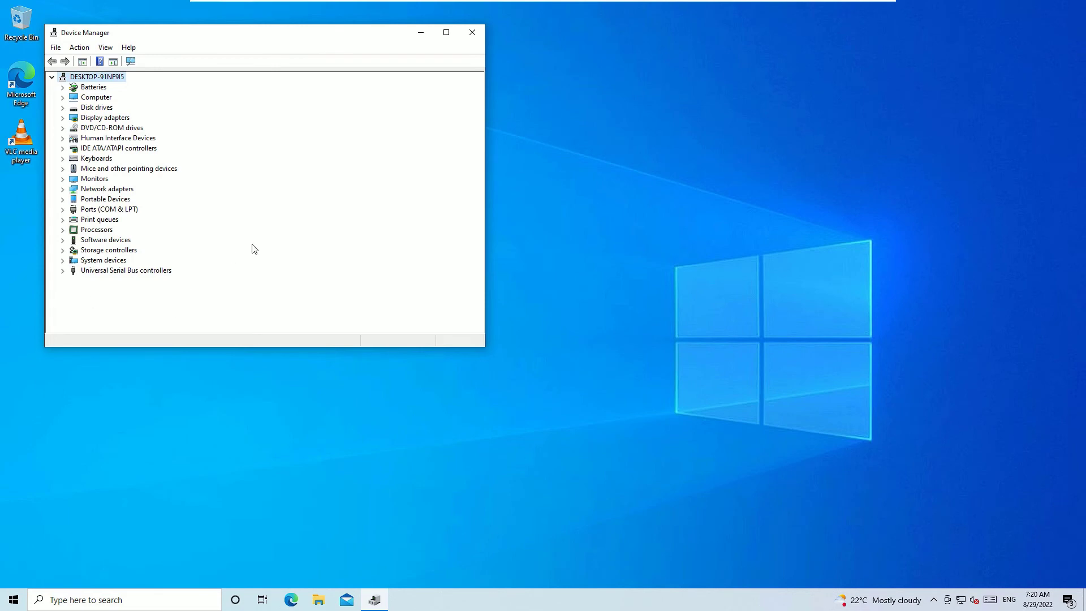
left_click(473, 34)
Step: Restart the PC from the Start menu and sign back in with the PIN
left_click(13, 600)
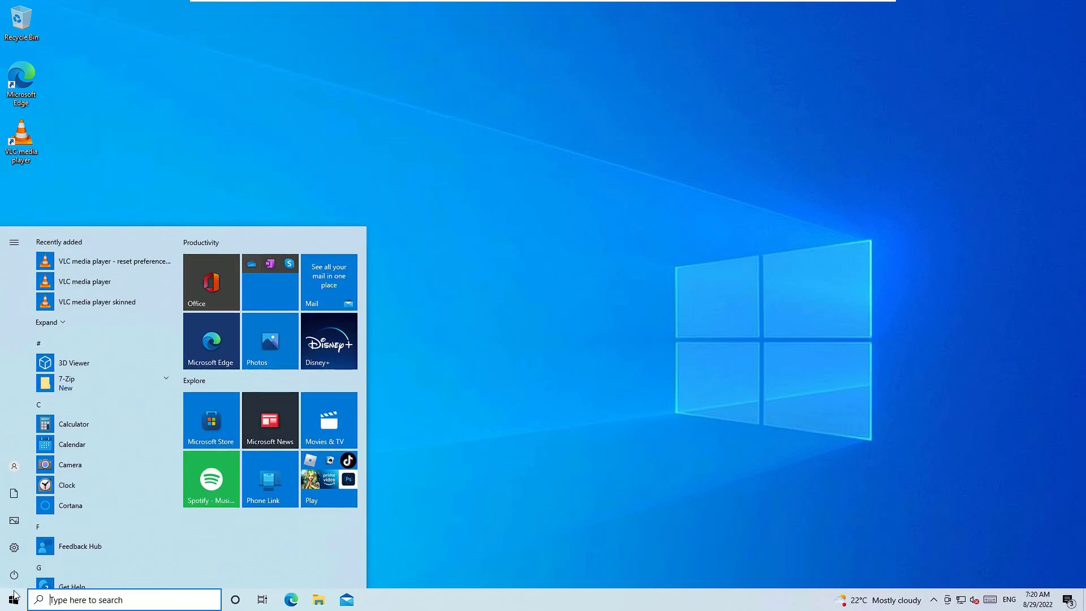
key("super+l")
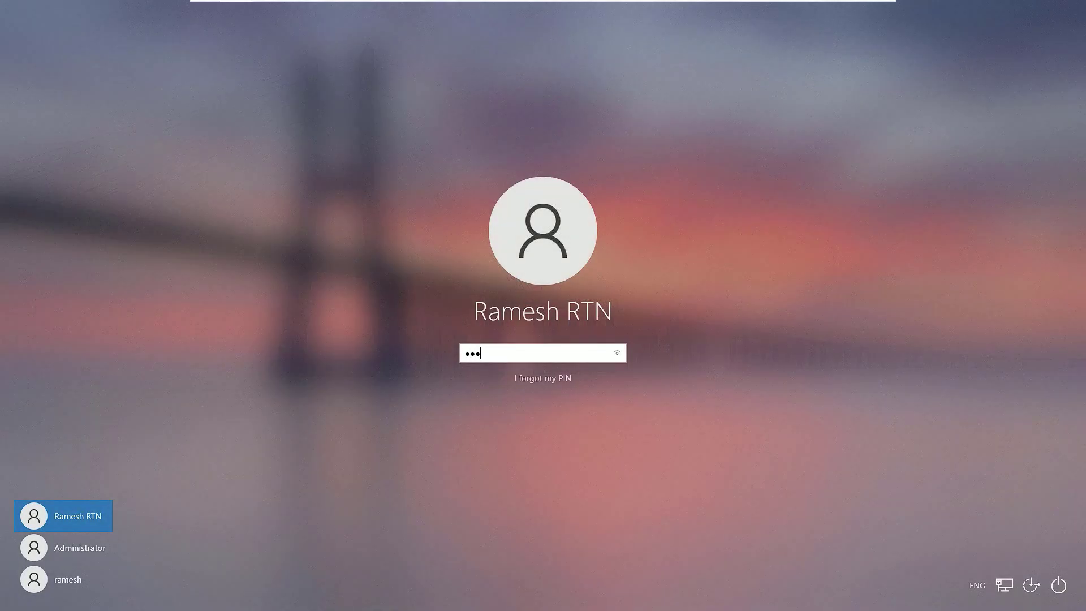
type("4")
key("super+s")
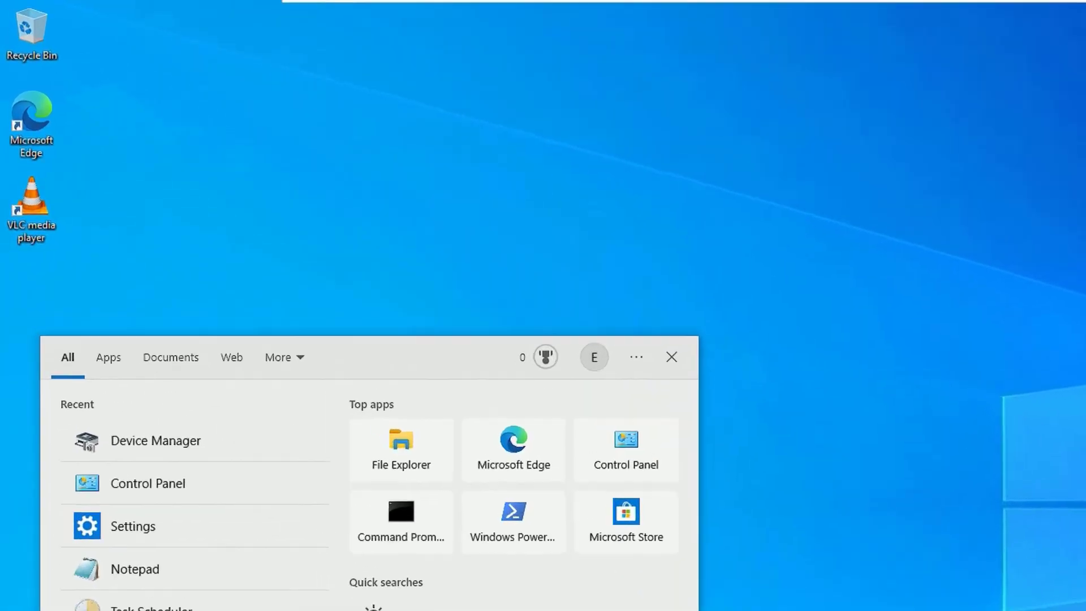
Step: Confirm the High Definition Audio Device is listed in Device Manager, then adjust the Speakers volume
left_click(156, 441)
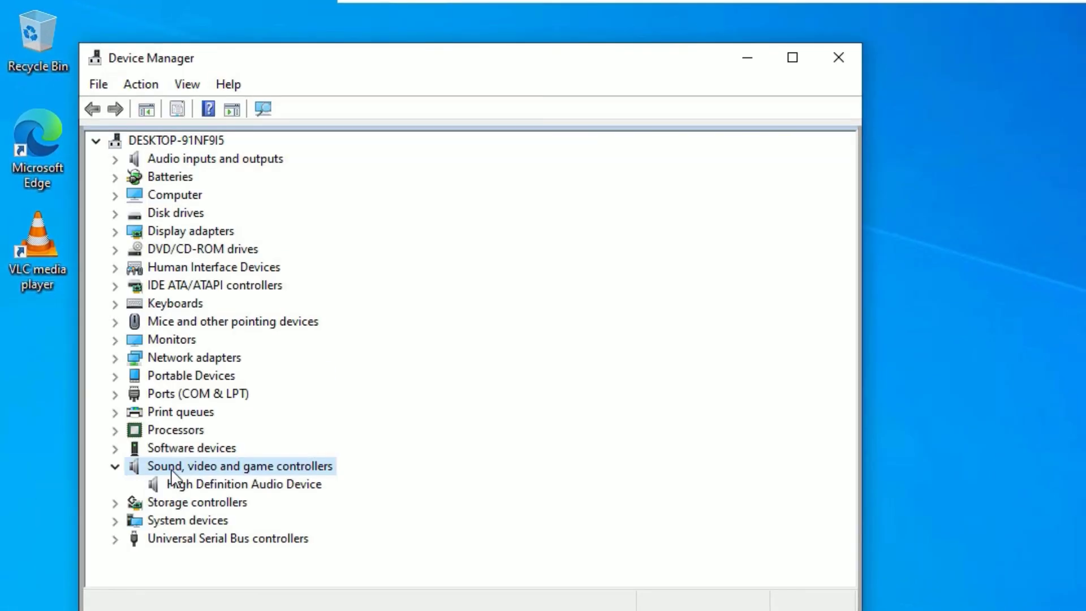
left_click(250, 485)
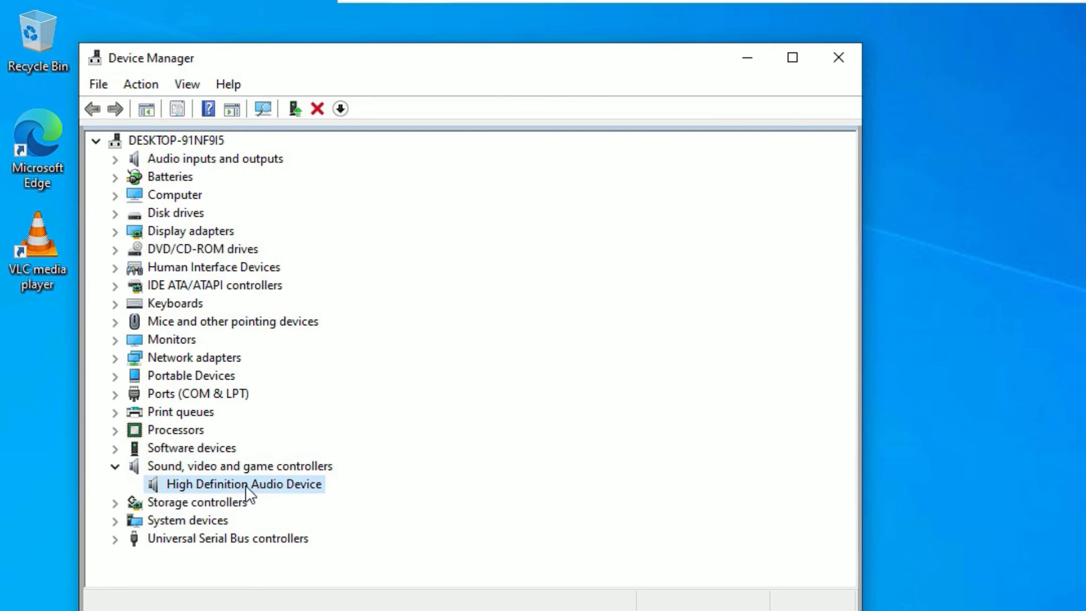
right_click(249, 486)
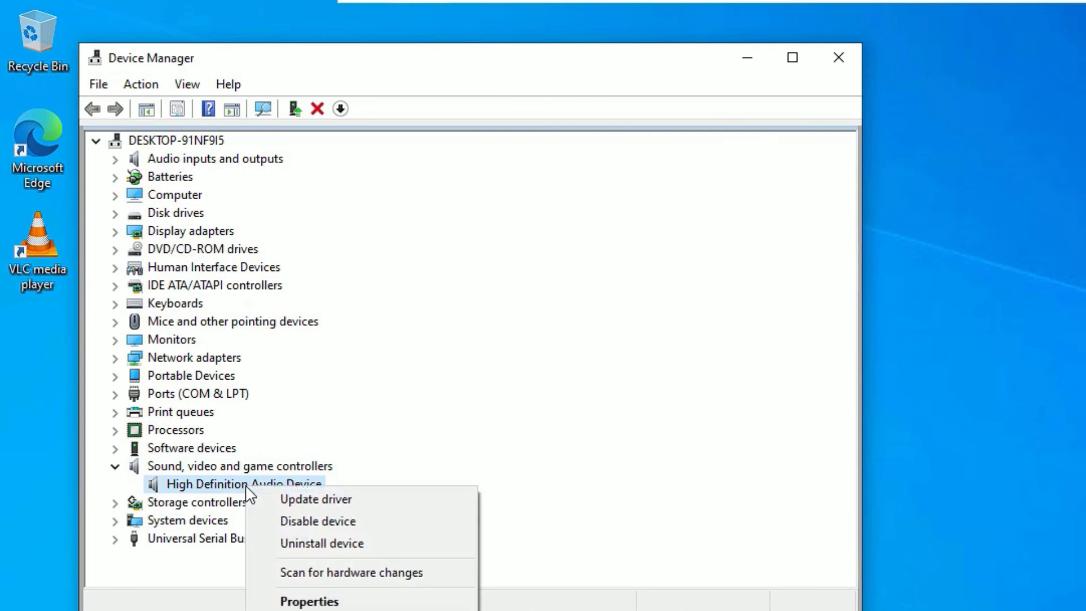
left_click(808, 77)
left_click(838, 59)
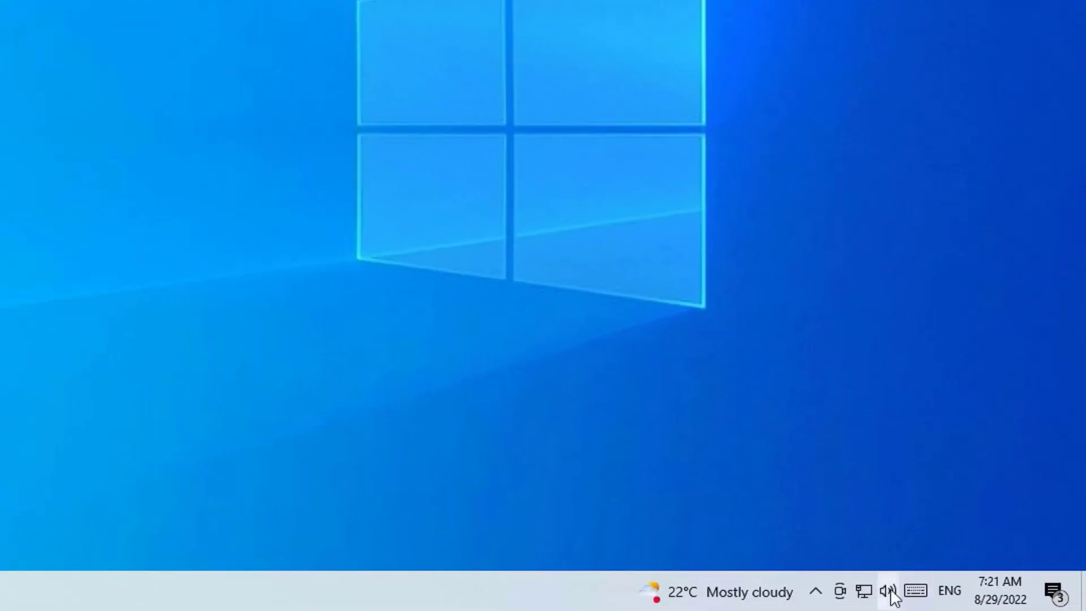
left_click(888, 590)
left_click(905, 552)
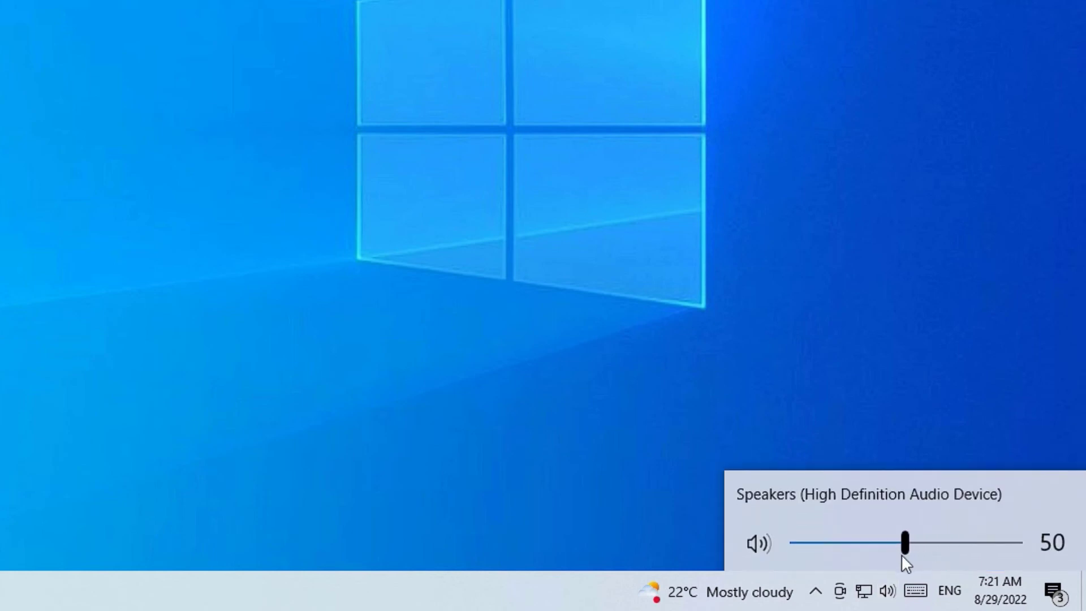